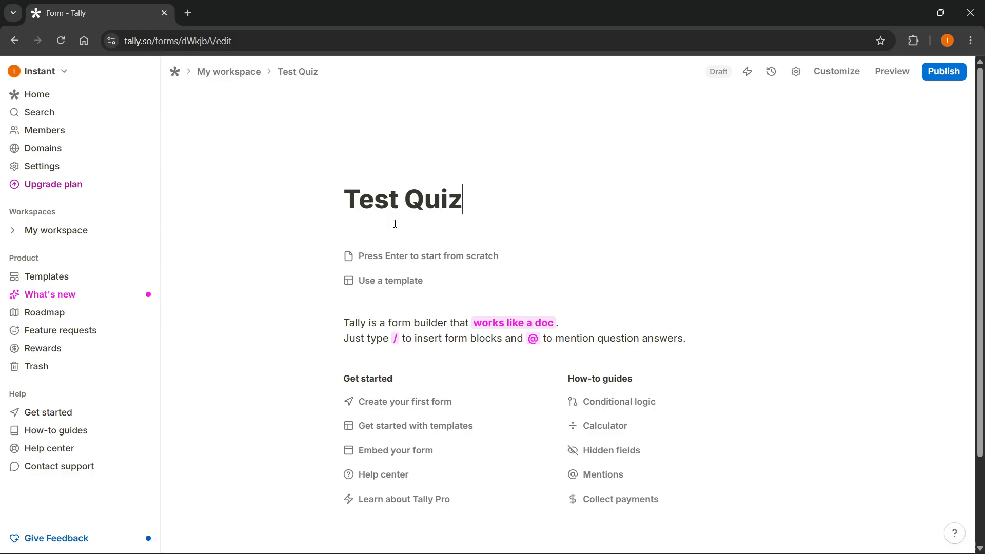
Step: Start the form from scratch and insert a Multiple choice question reading "Which sport does not include a ball?"
click(433, 257)
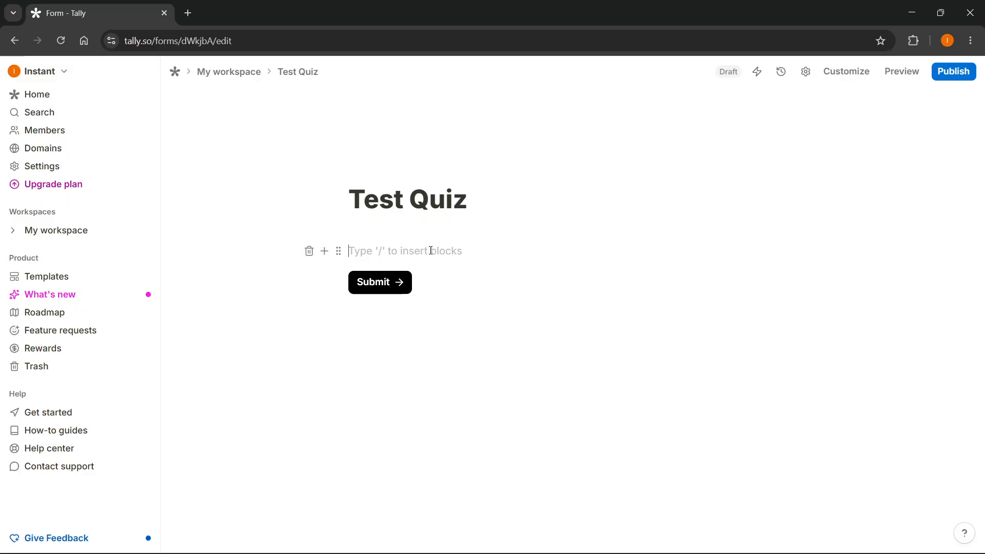
click(324, 251)
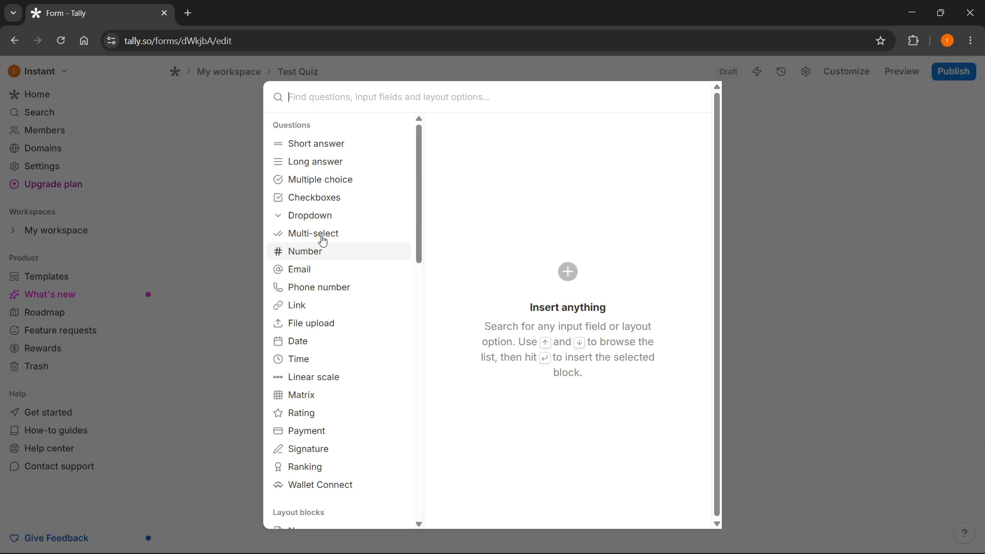
click(325, 180)
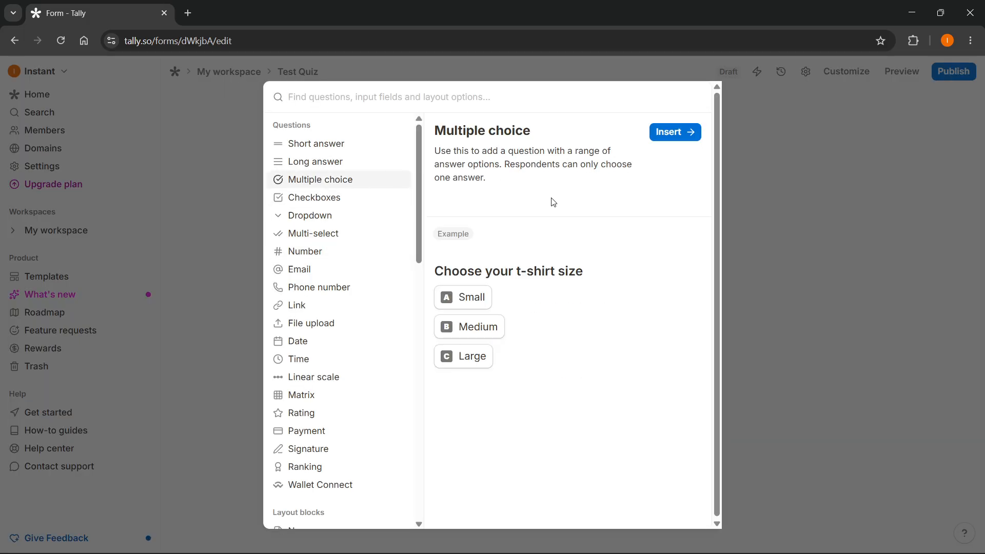
click(686, 131)
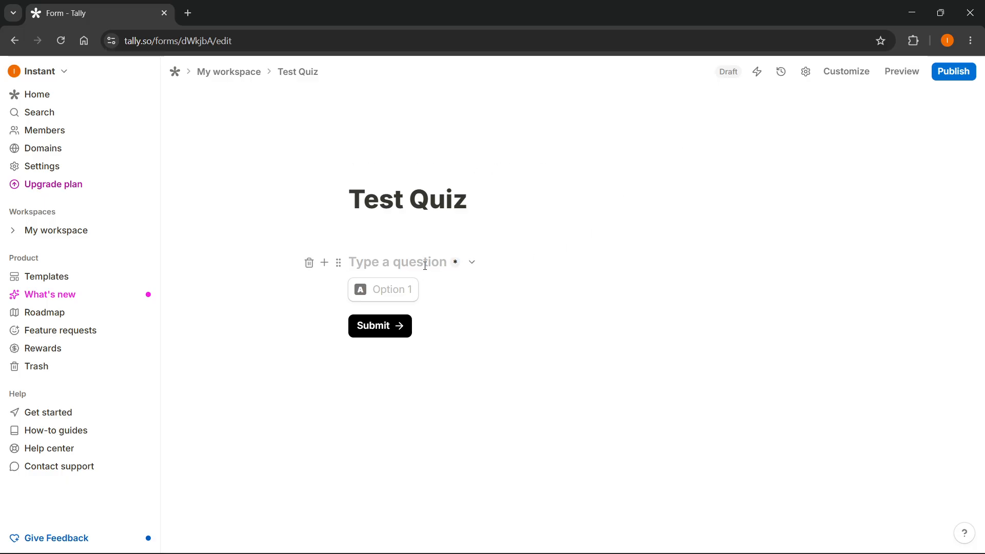
text(Which sport d)
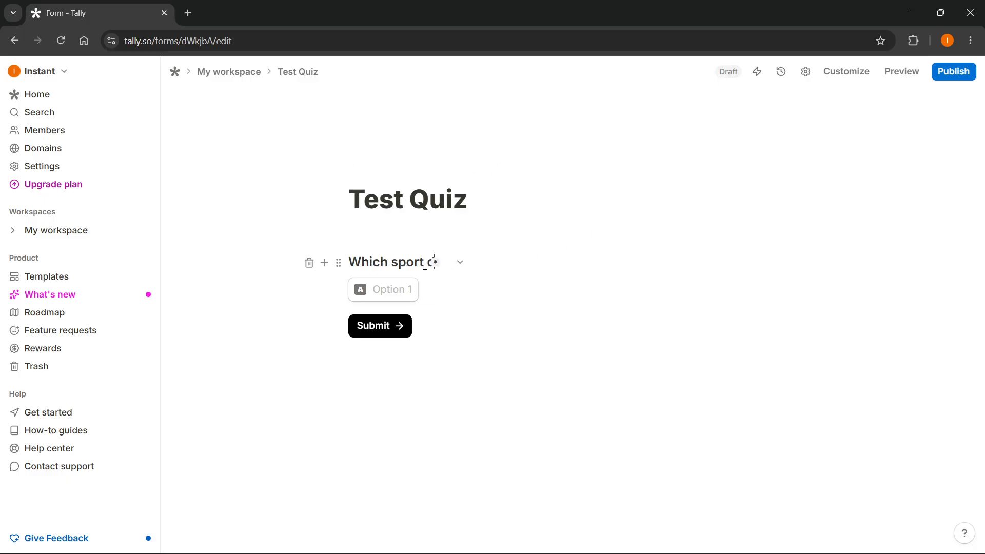
text(oes not include a )
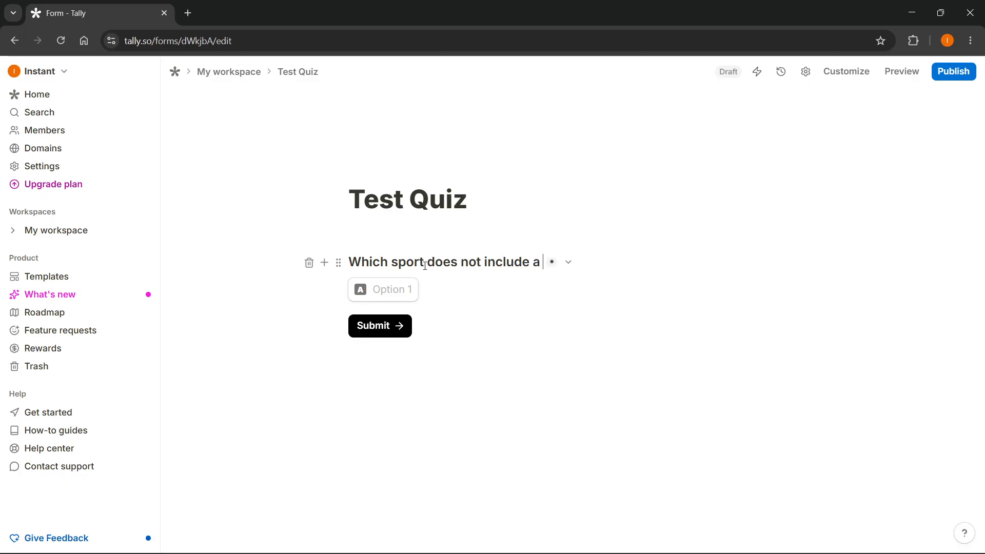
text(ball?)
Step: Enter "Basketball" and "Football" as the first two answer options of the sport question
click(406, 290)
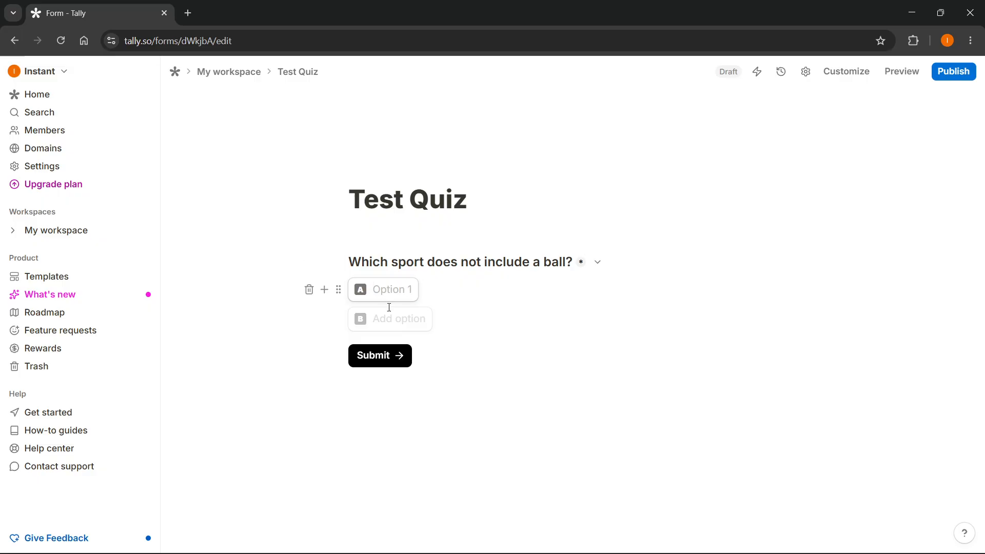
text(Ba)
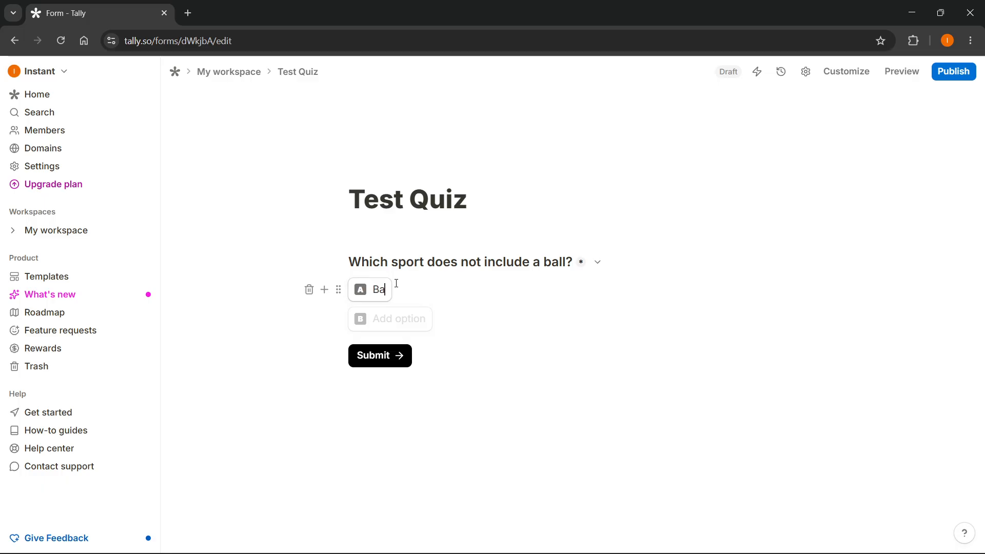
text(sketball)
click(400, 316)
text(Football)
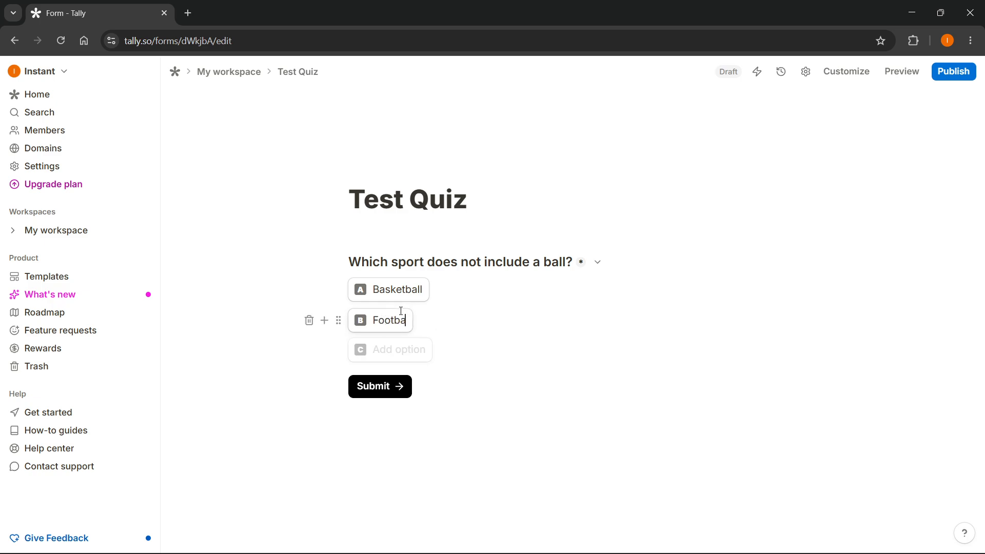
key(Return)
text(Volleybal)
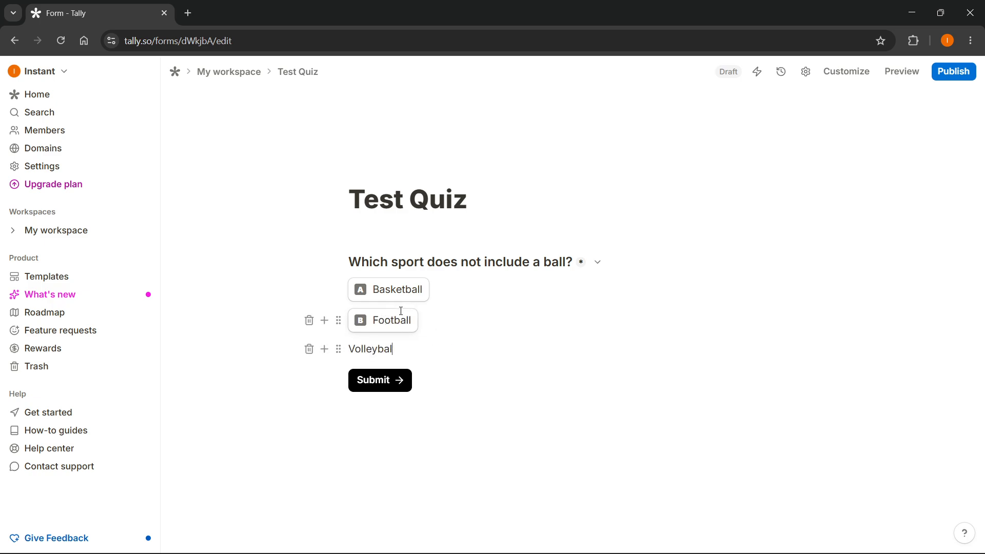
text(l)
key(Return)
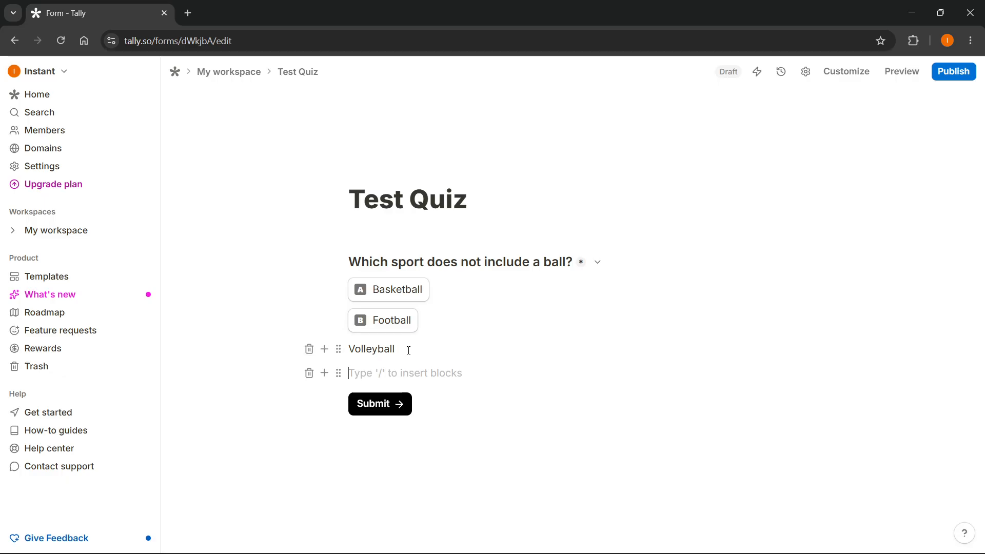
click(404, 349)
click(309, 349)
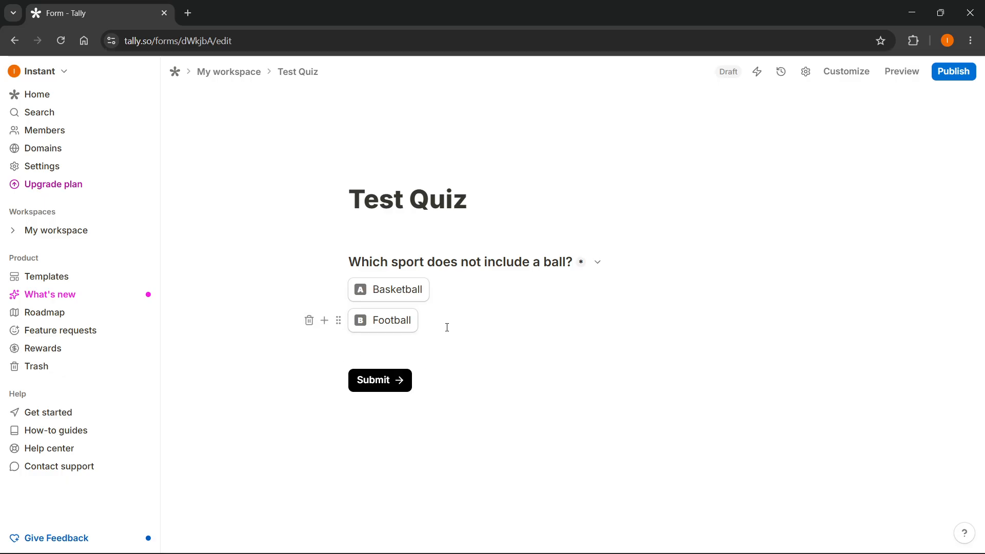
Step: Add "Volleyball" and "Hockey" as the third and fourth answer options of the sport question
click(403, 351)
text(Volleyball)
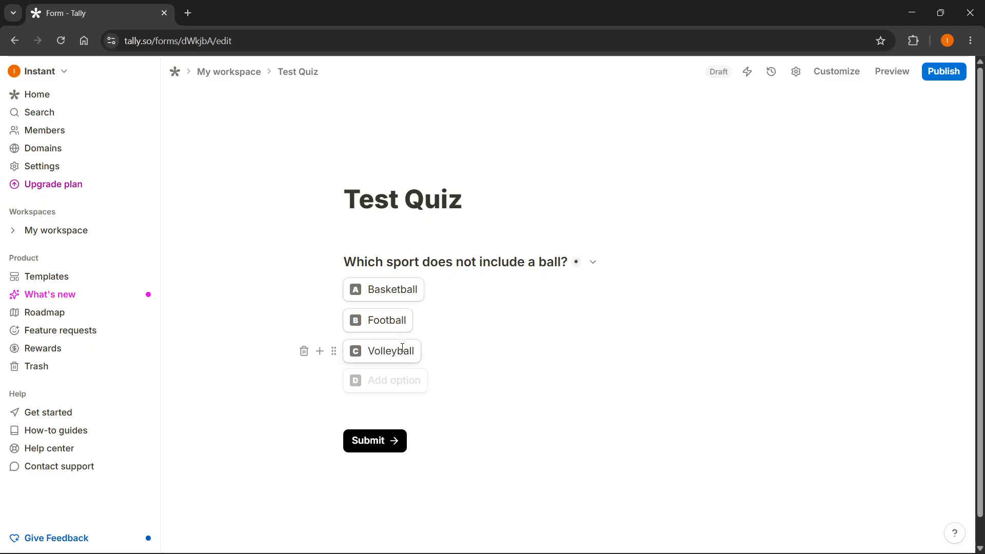
click(396, 379)
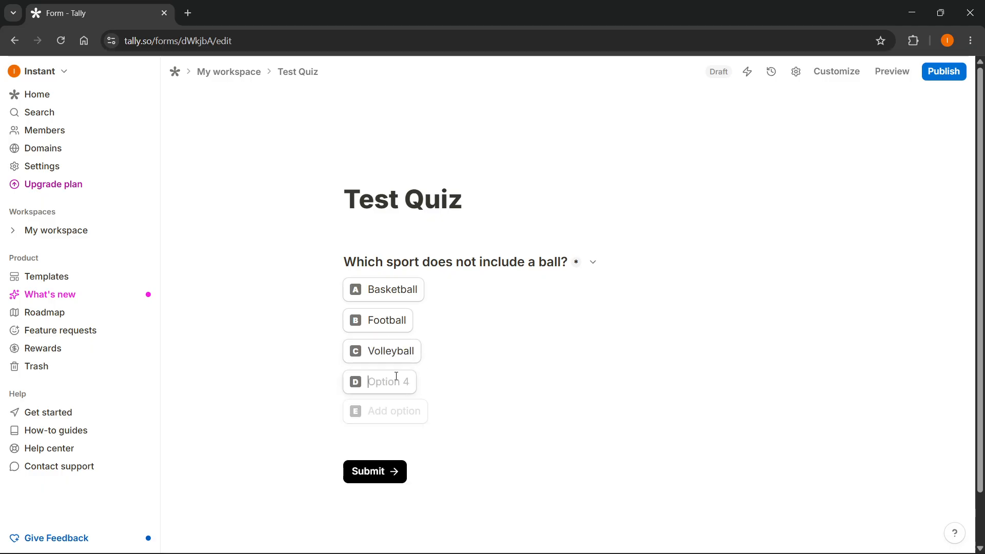
text(Hockey)
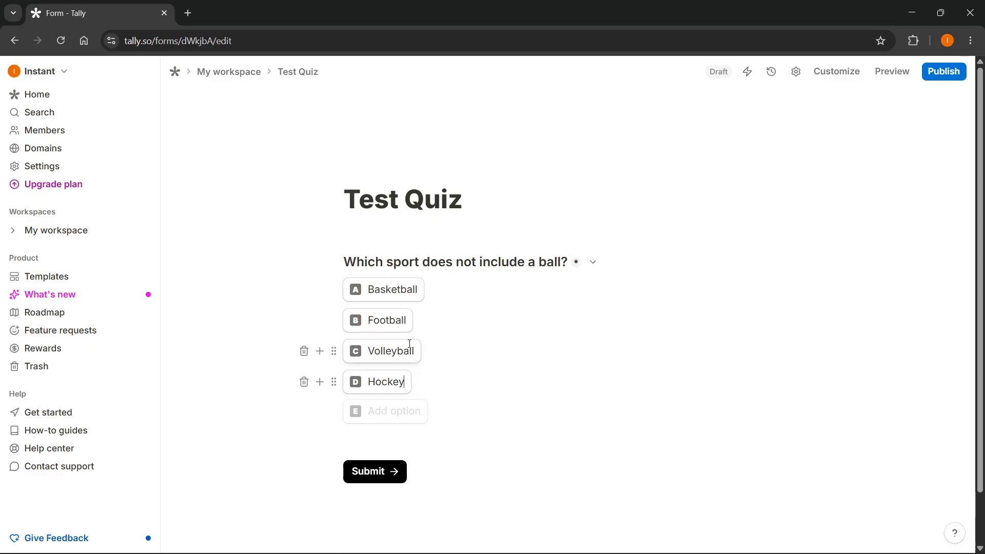
Step: Insert a second Multiple choice question below the Hockey option, reading "Which color isn't in the rainbow?"
click(408, 350)
key(Up)
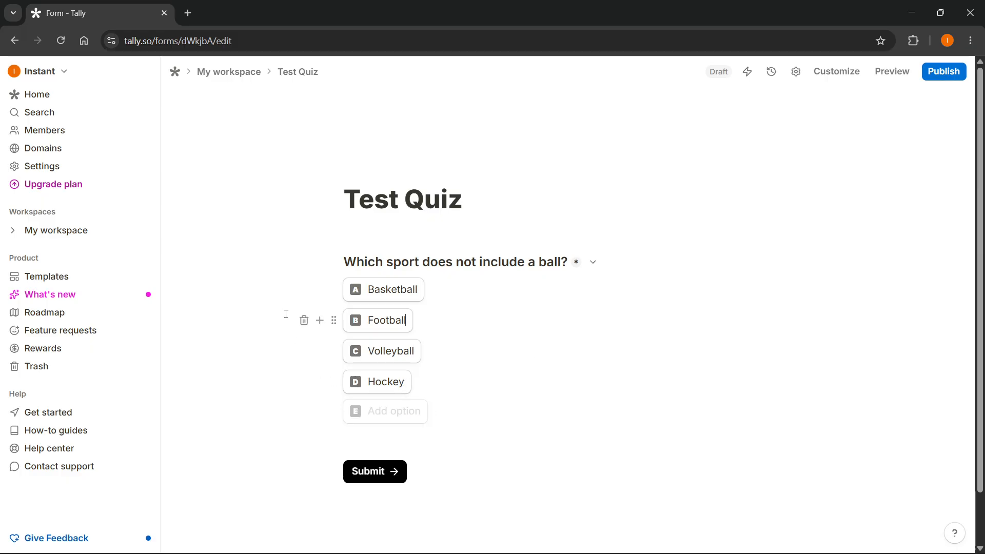
key(Down)
key(Down)
key(Return)
key(Return)
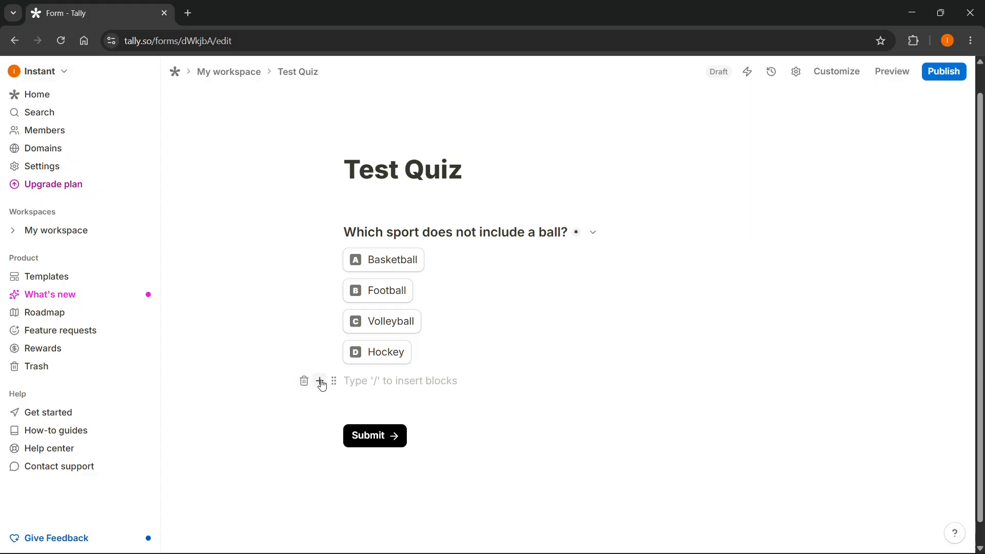
click(320, 381)
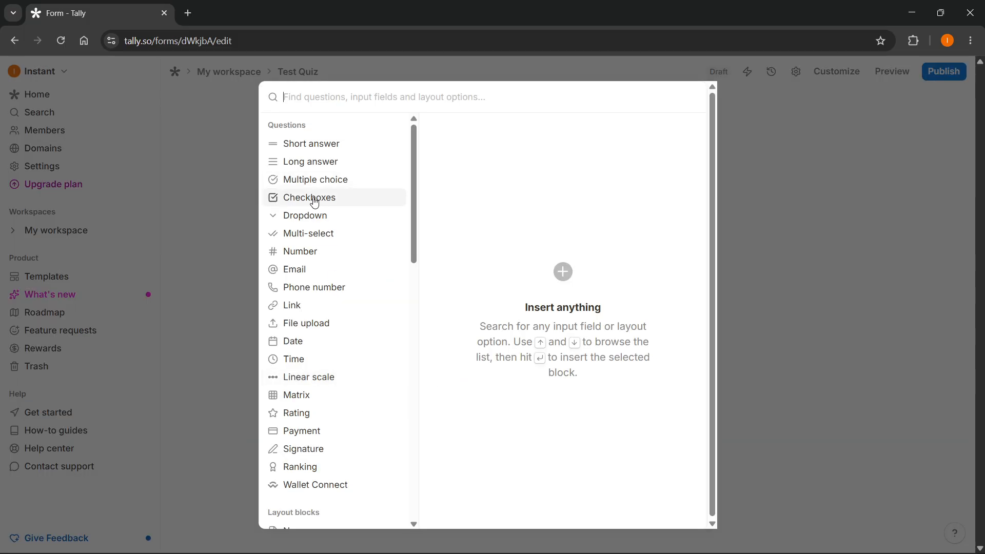
mouse_move(316, 185)
click(675, 137)
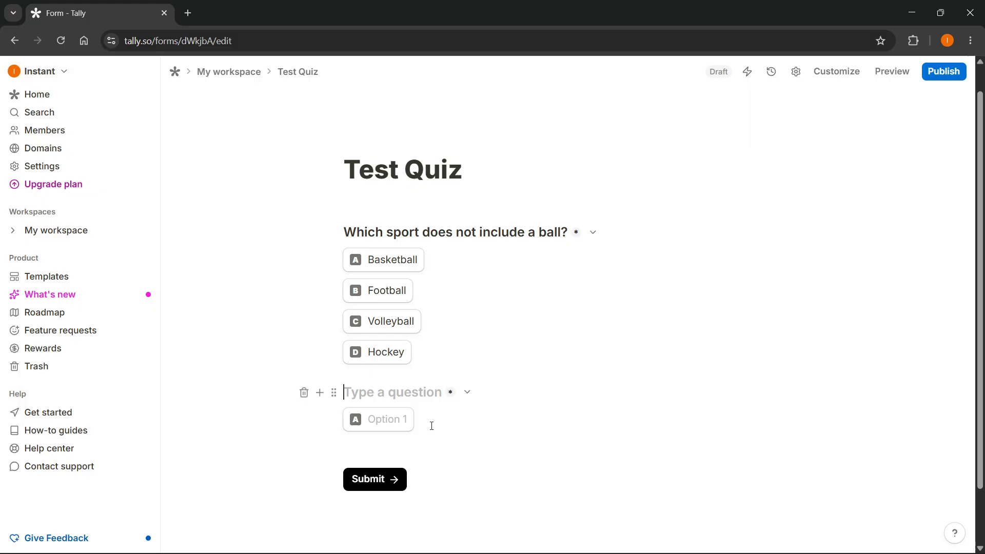
text(Whi)
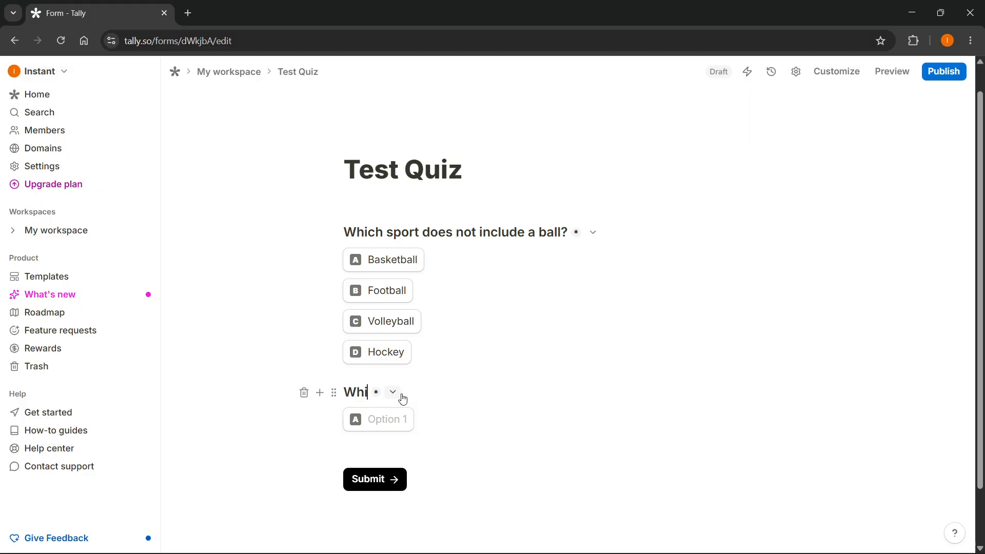
text(ch color isn't in the rainbow?)
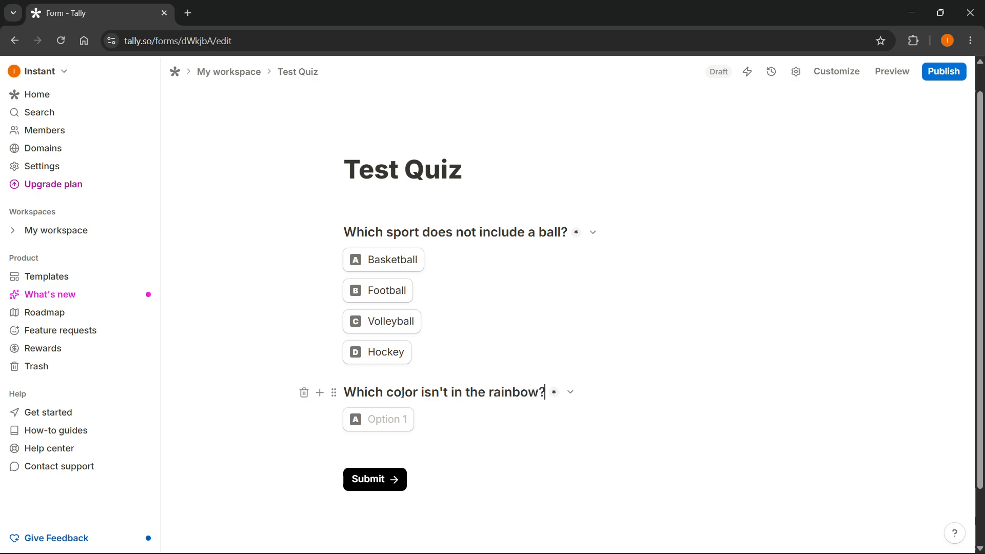
Step: Enter "Red", "Green", "Yellow" and "White" as the answer options of the rainbow question
key(Return)
text(Red)
click(385, 445)
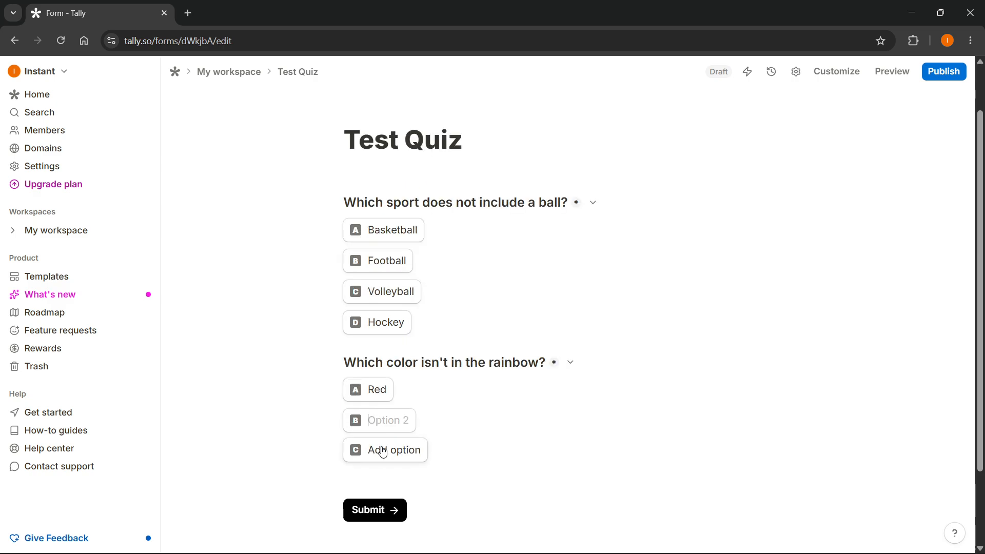
text(Green)
click(383, 452)
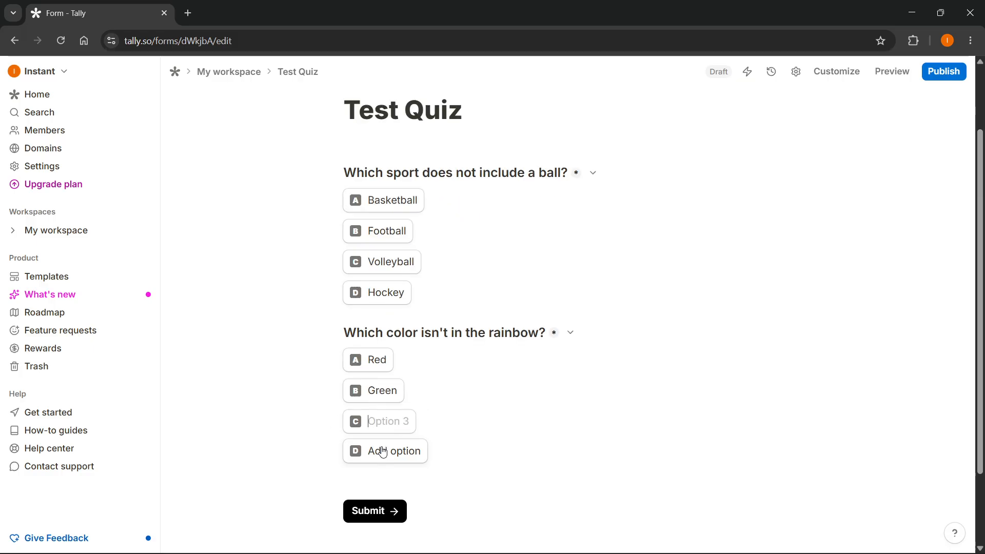
text(Yellow)
click(383, 452)
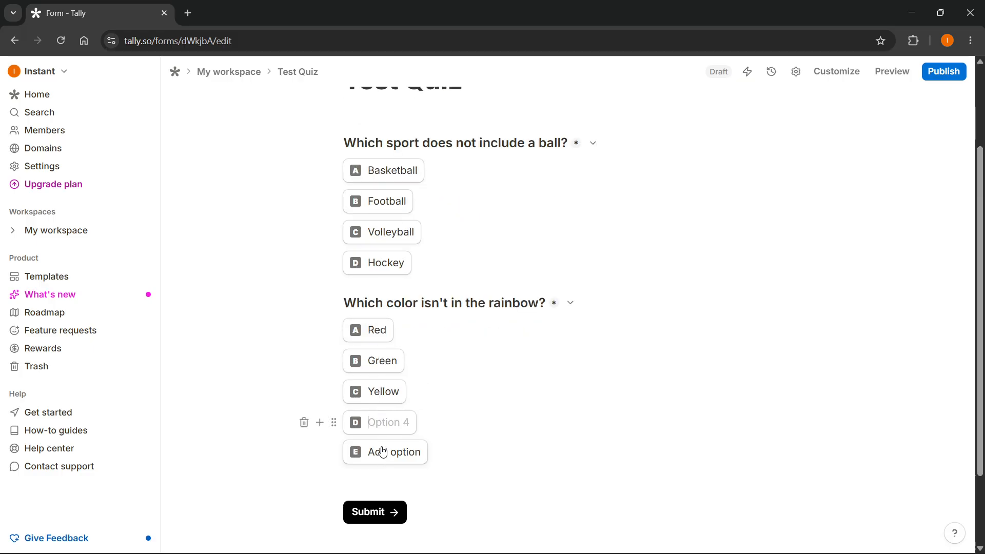
text(White)
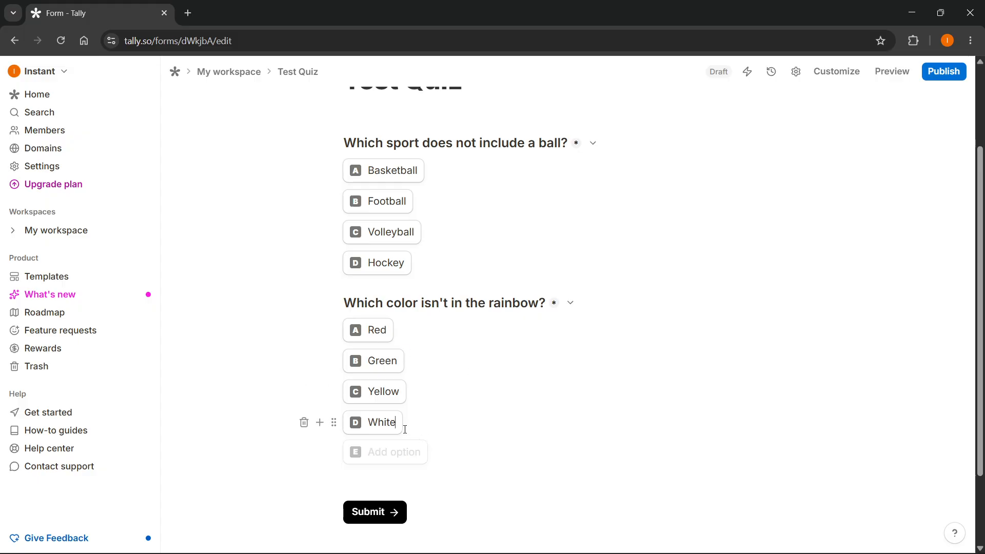
Step: Insert a third Multiple choice question below the White option, reading "Cats have 9 lives. True or false?"
key(Return)
key(Return)
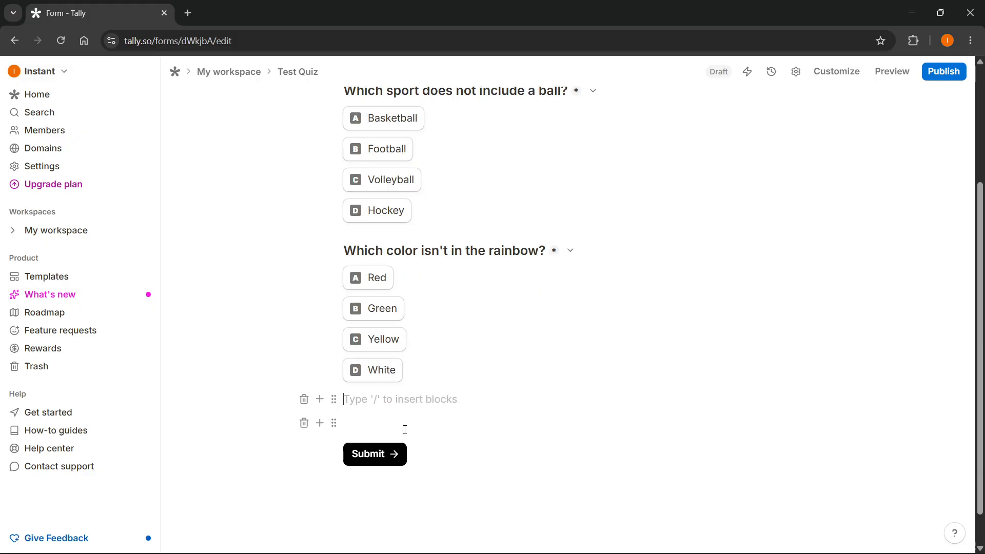
click(320, 399)
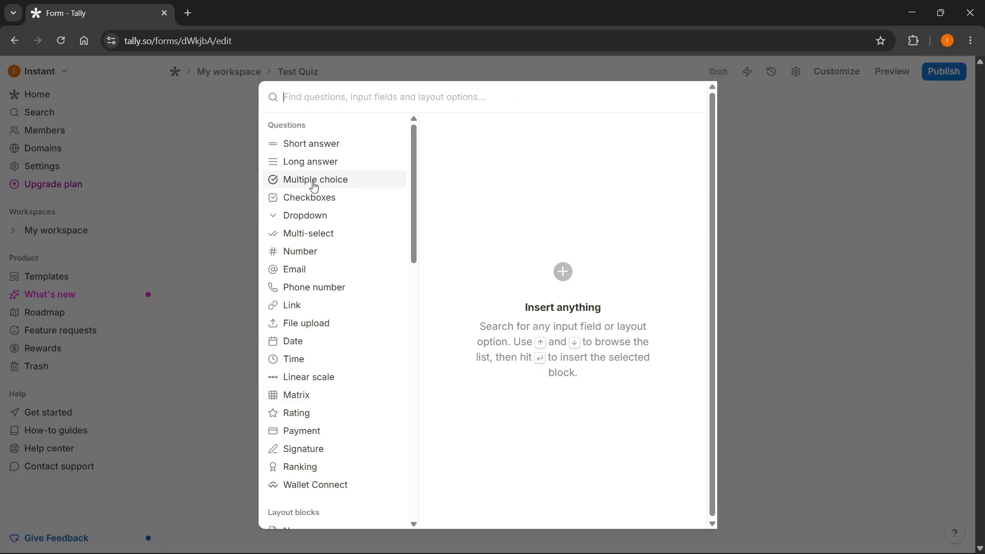
mouse_move(315, 182)
click(671, 132)
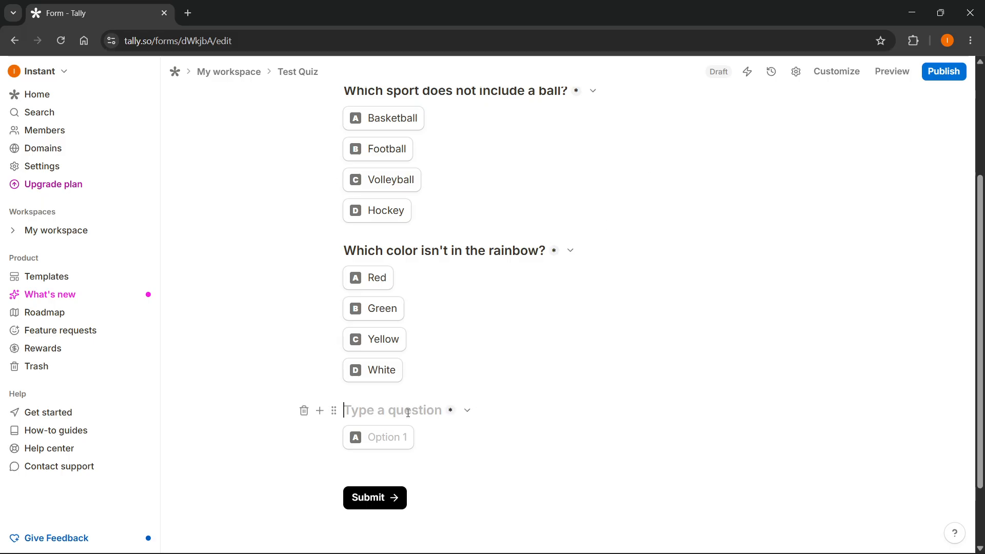
text(Cats have 8)
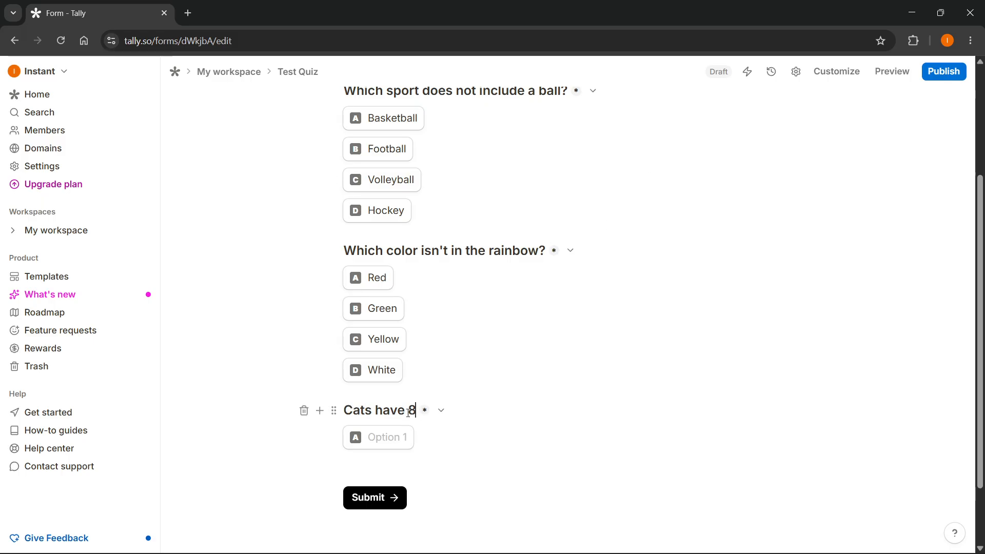
key(BackSpace)
text(9 lives. Tru)
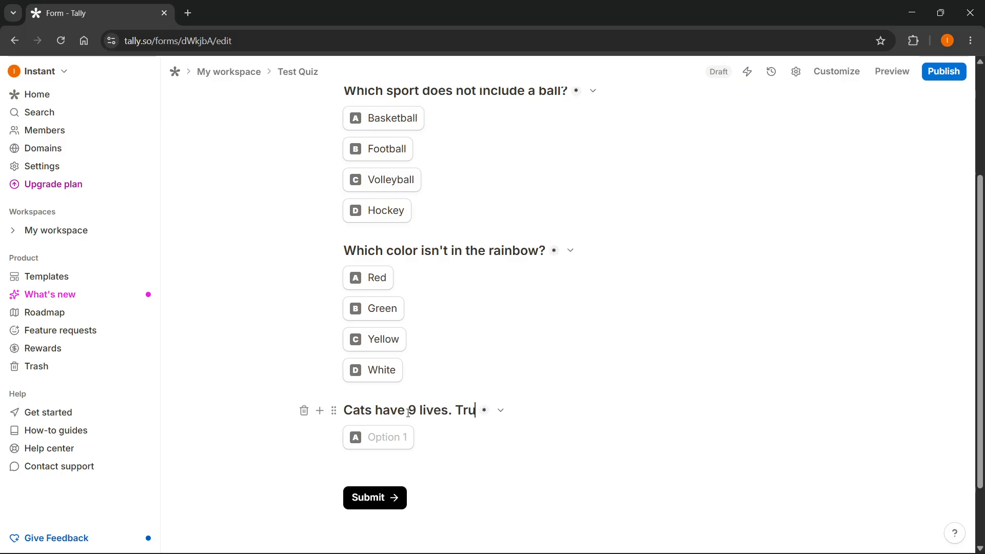
text(e or false?)
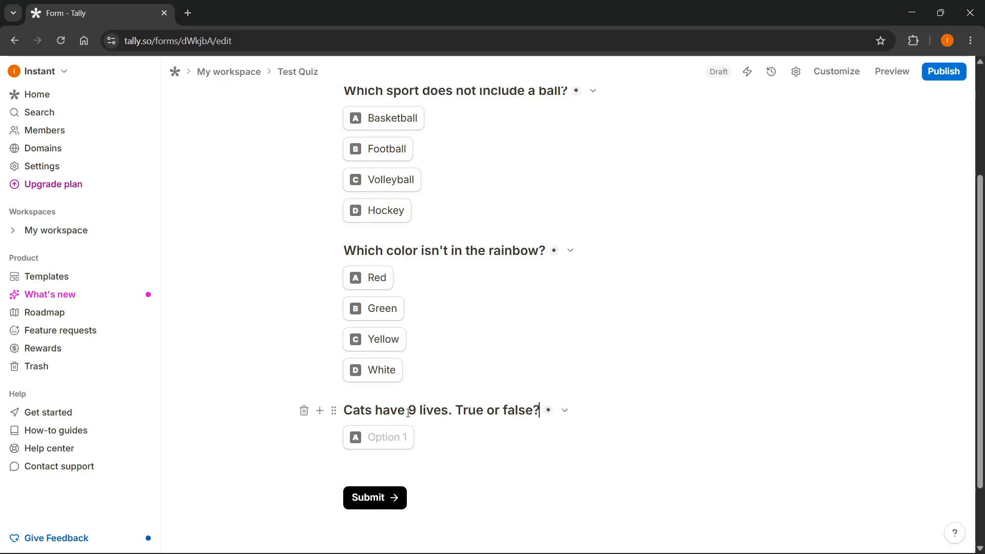
Step: Enter "True" and "False" as the answer options of the question about cats
click(379, 442)
text(Yes)
key(BackSpace)
key(BackSpace)
key(BackSpace)
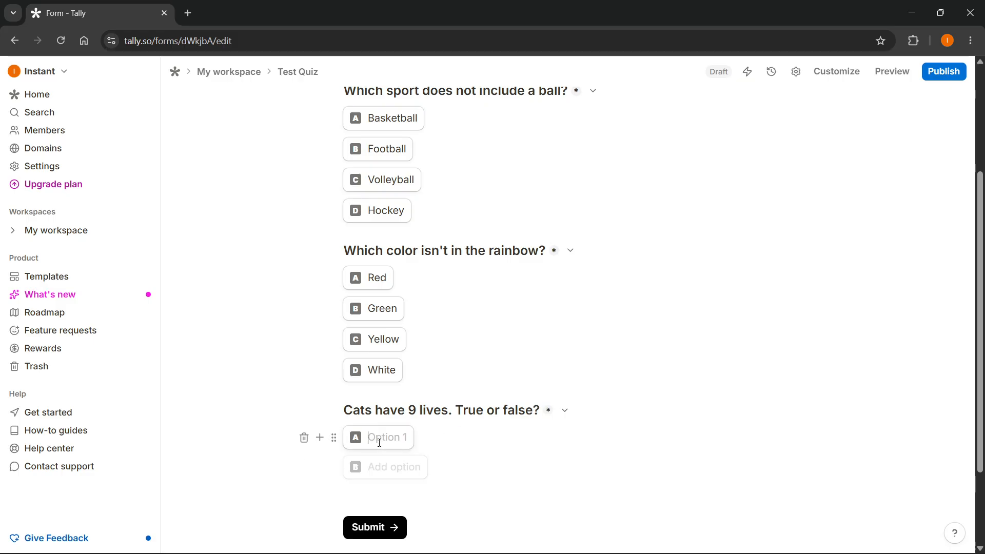
text(True)
click(383, 468)
text(F)
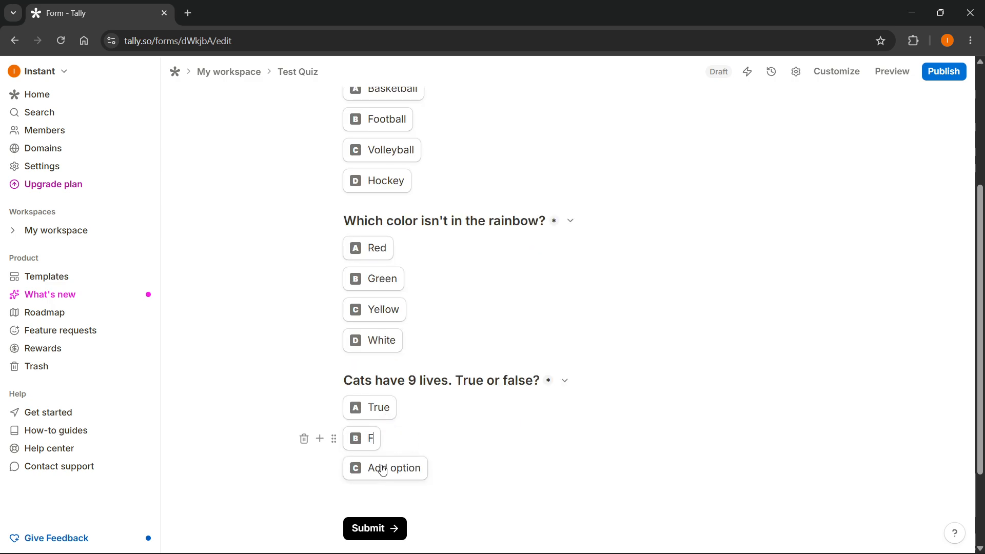
text(alse)
scroll(588, 390, up, 3)
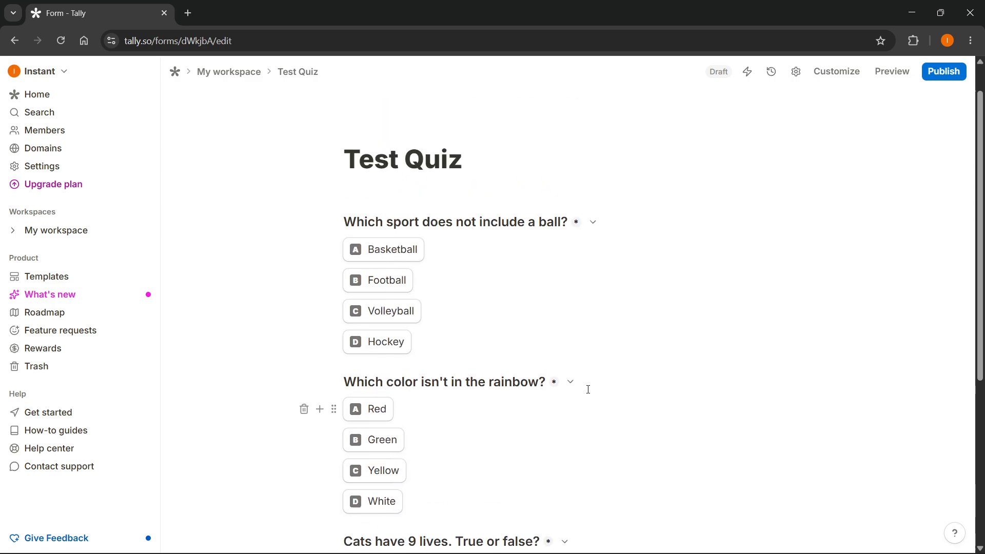
scroll(506, 289, down, 1)
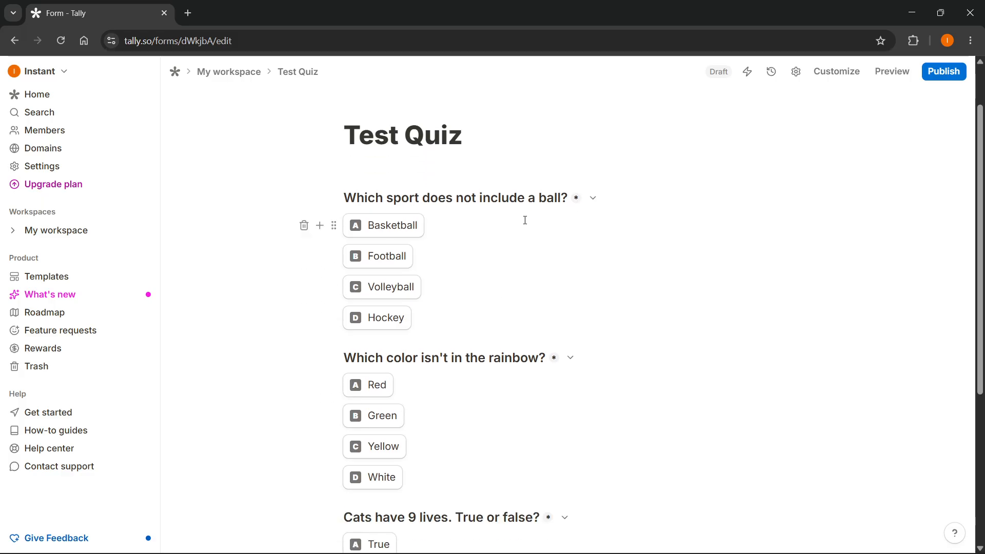
Step: Insert a Calculated fields block below the Hockey option of the sport question
scroll(448, 200, down, 3)
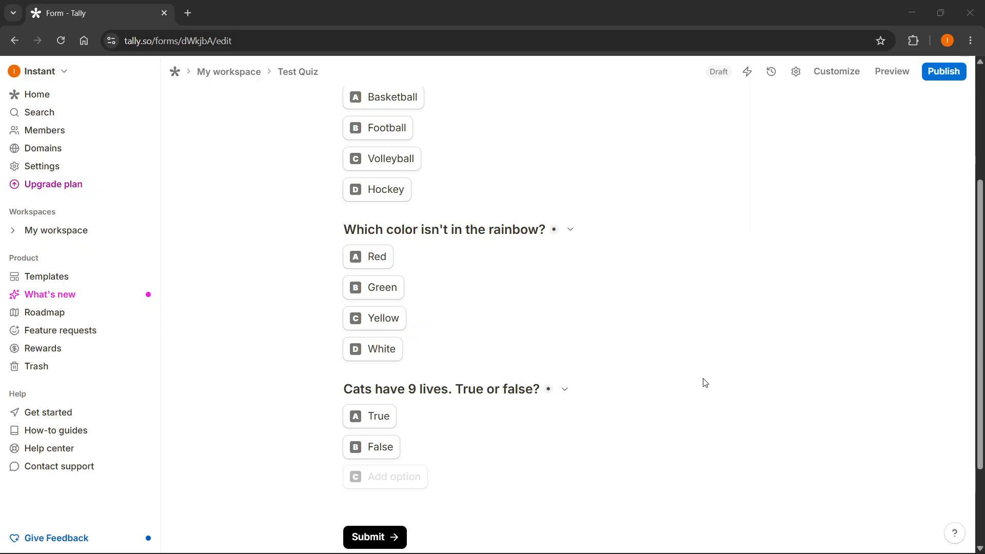
scroll(492, 421, up, 4)
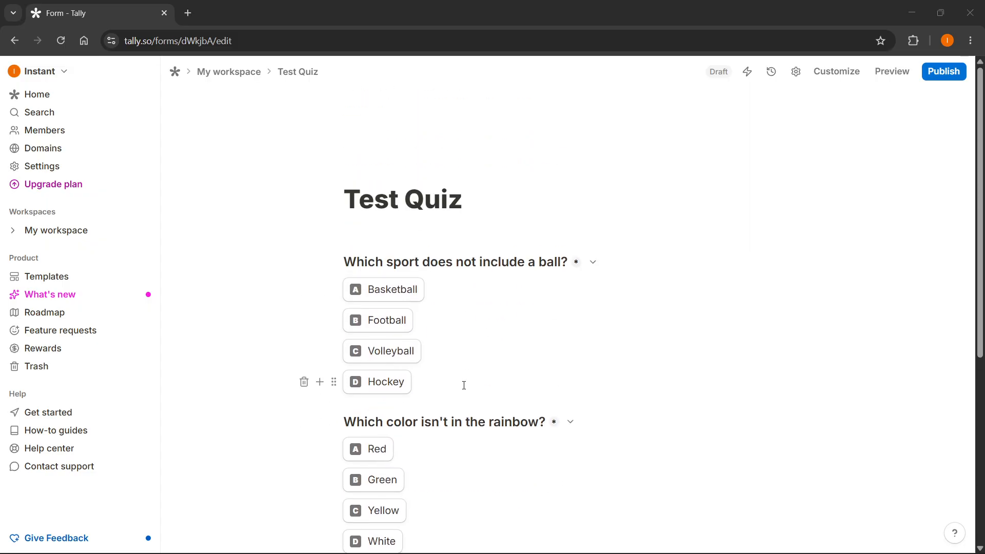
click(464, 385)
scroll(439, 288, down, 1)
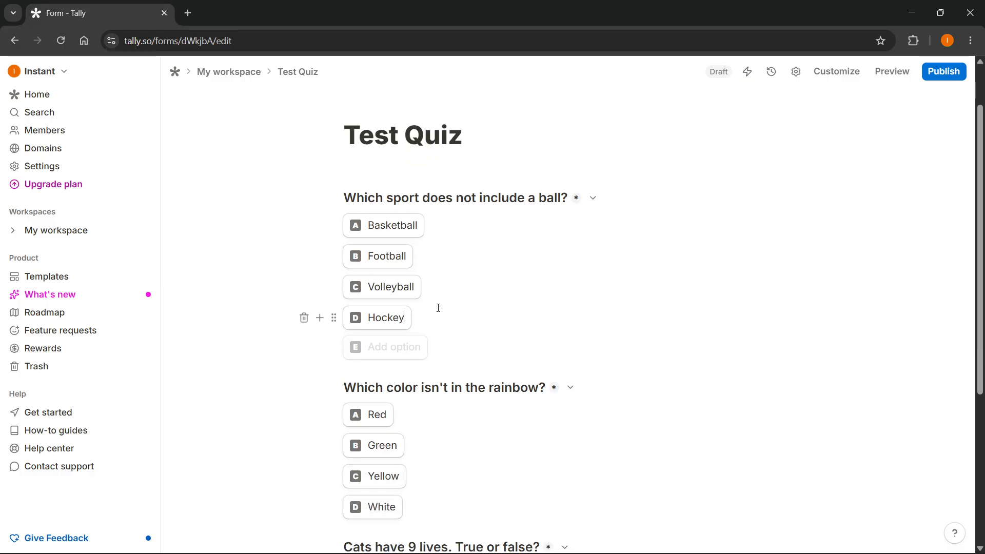
scroll(439, 308, down, 3)
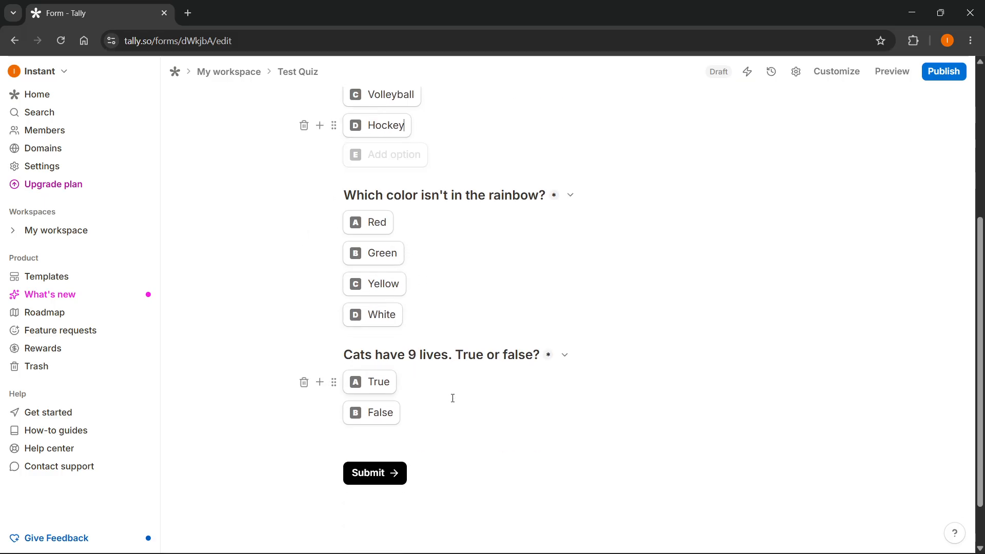
scroll(490, 359, up, 3)
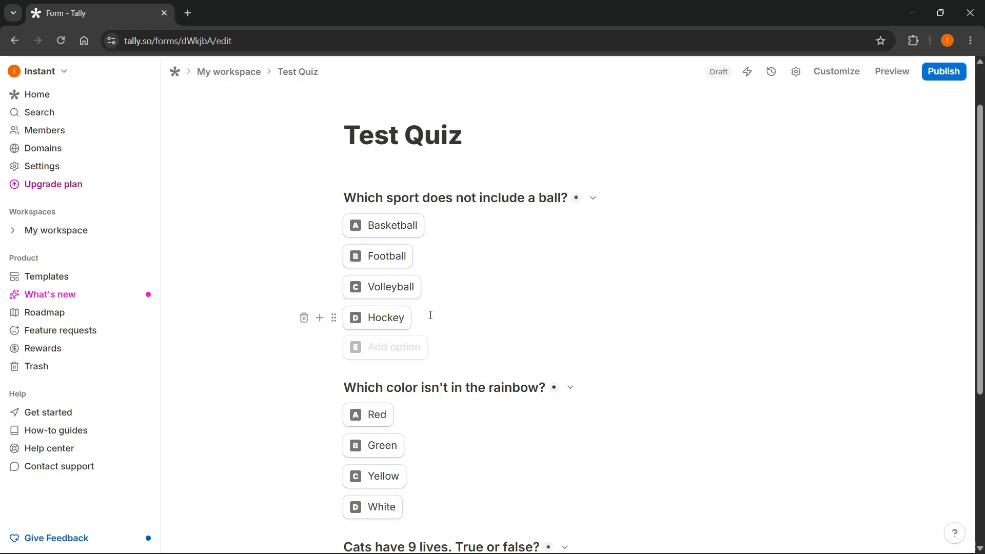
key(Return)
key(Return)
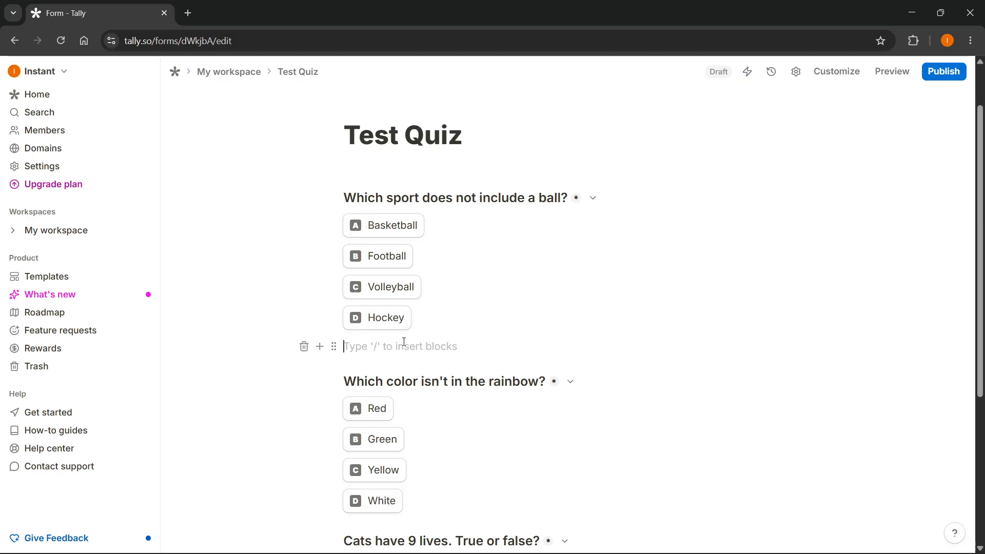
text(/cal)
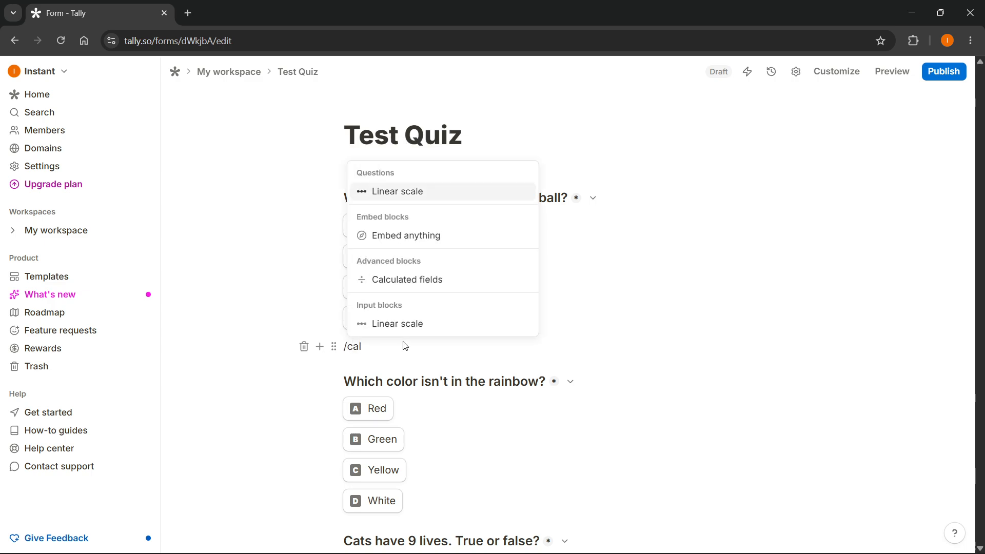
click(428, 284)
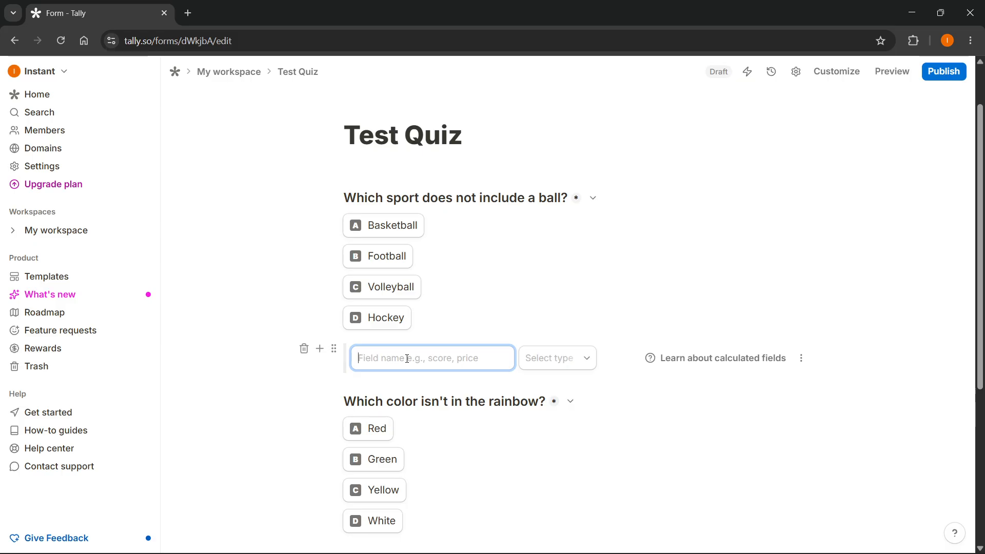
Step: Name the calculated field "Score", set its type to Number and its initial value to 0
text(Sco)
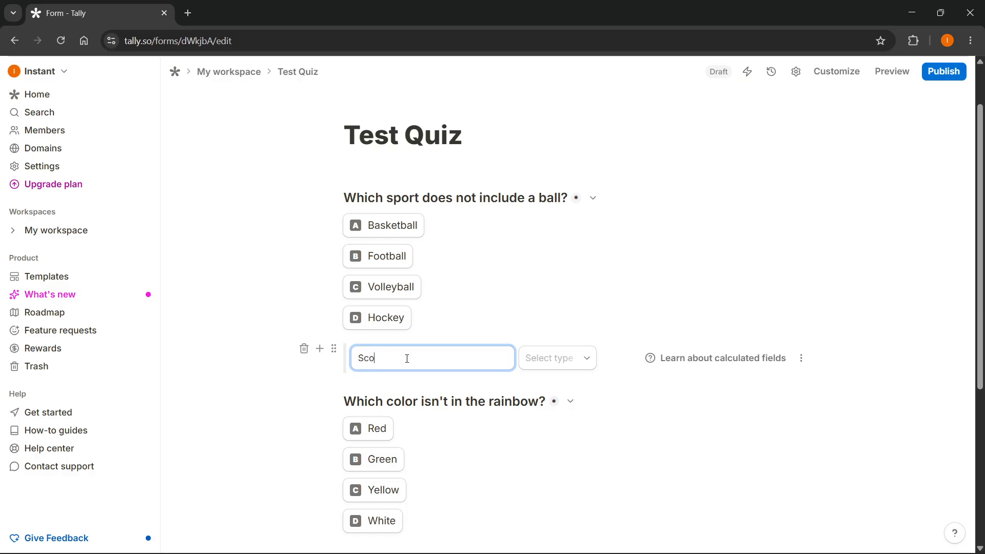
text(re)
click(560, 359)
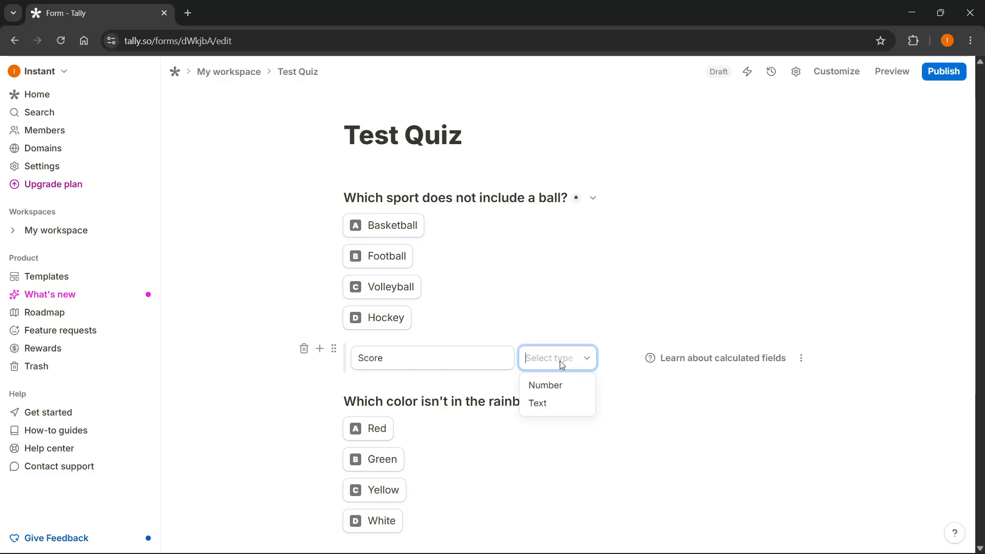
click(554, 385)
click(647, 359)
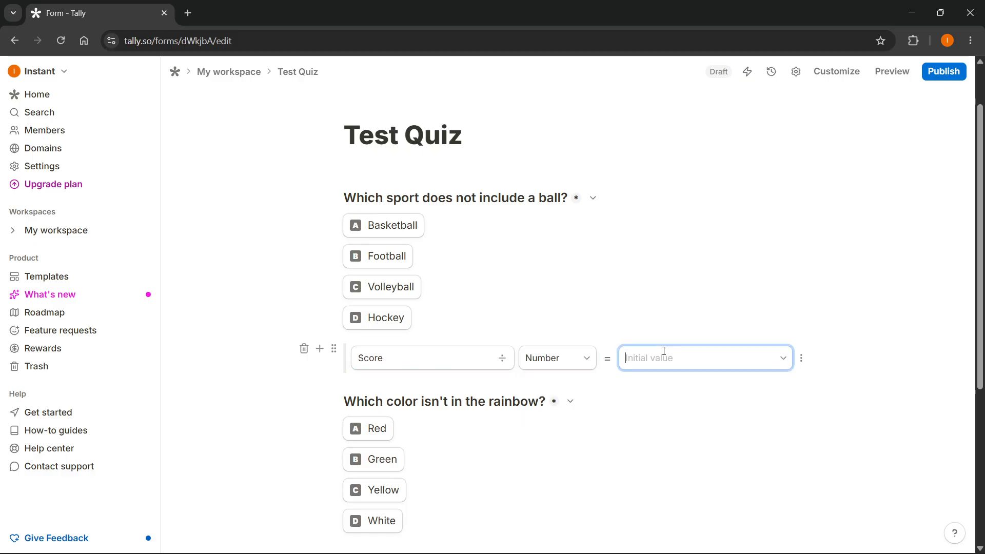
text(0)
click(866, 340)
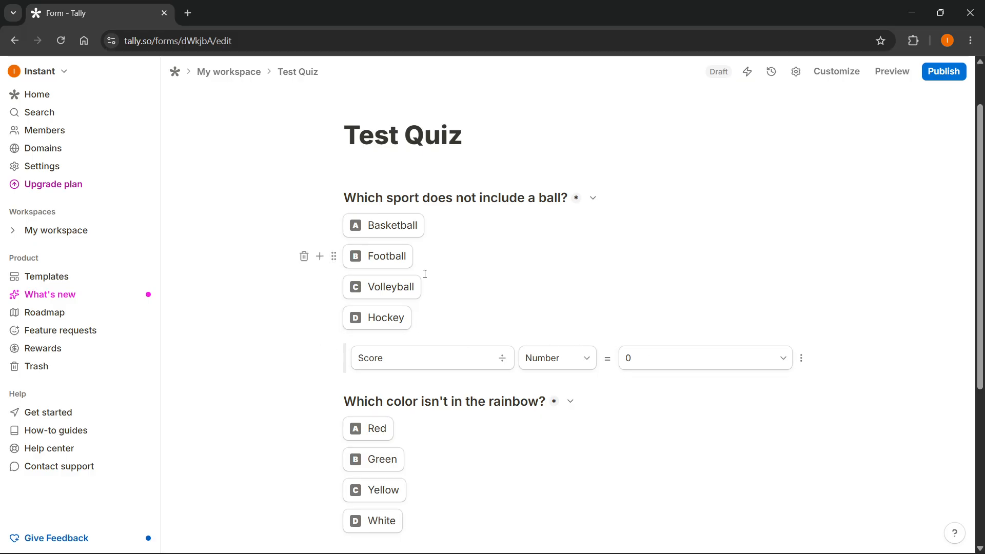
click(757, 364)
click(849, 367)
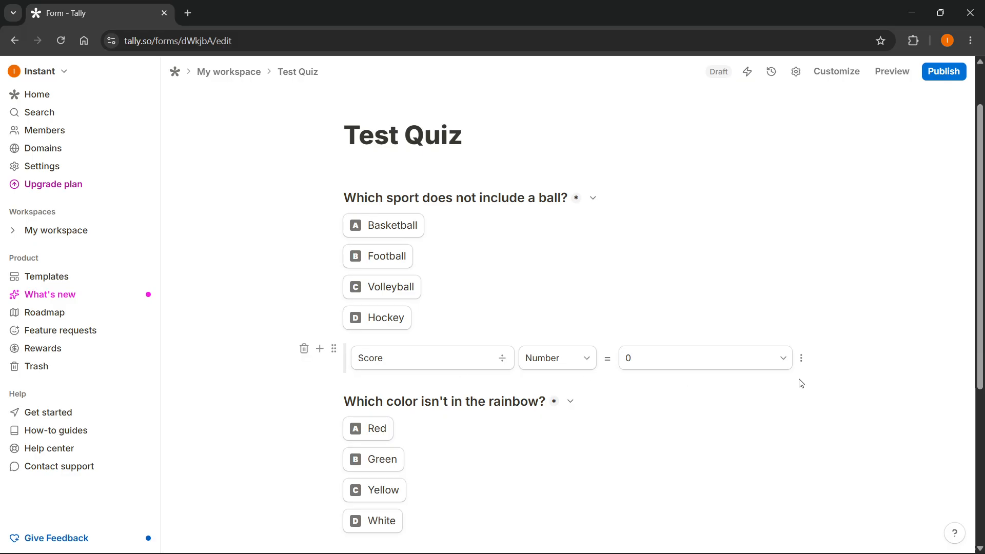
drag(394, 395, 327, 365)
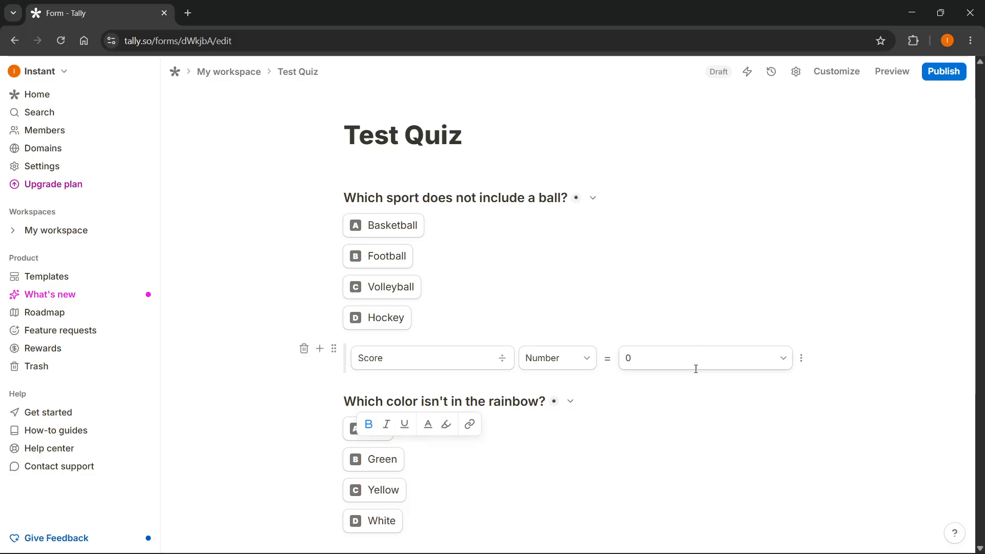
click(723, 372)
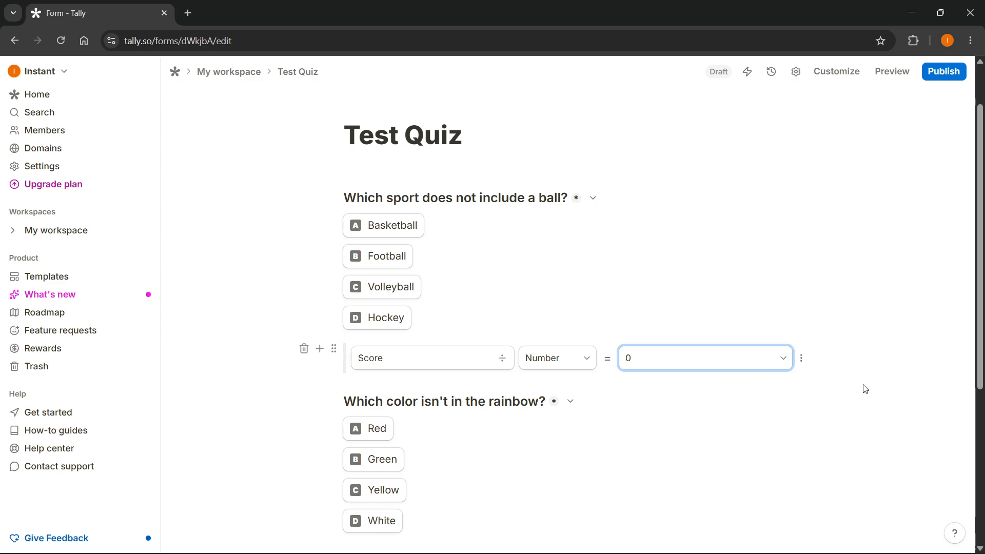
click(841, 372)
Step: Insert a Conditional logic block below the Score calculated field
click(320, 349)
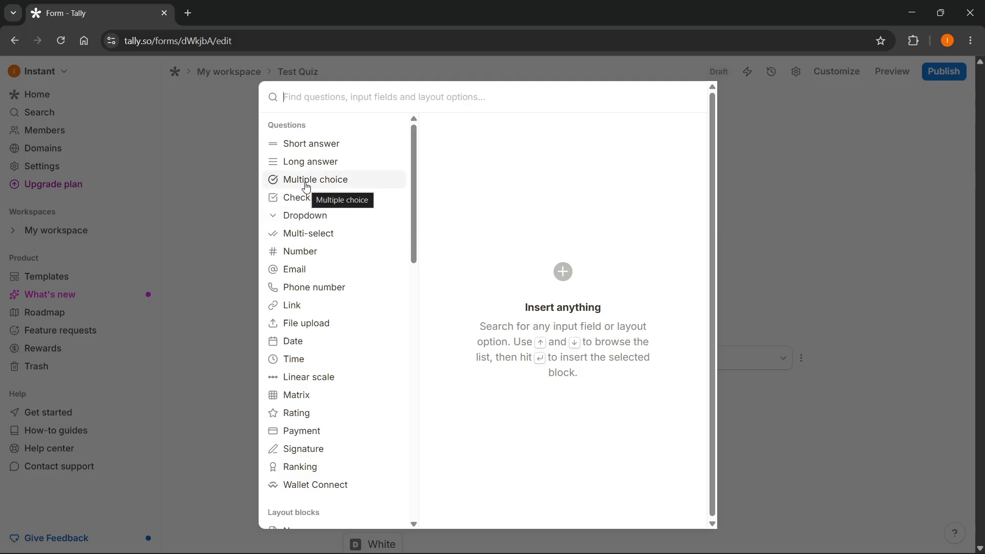
text(cond)
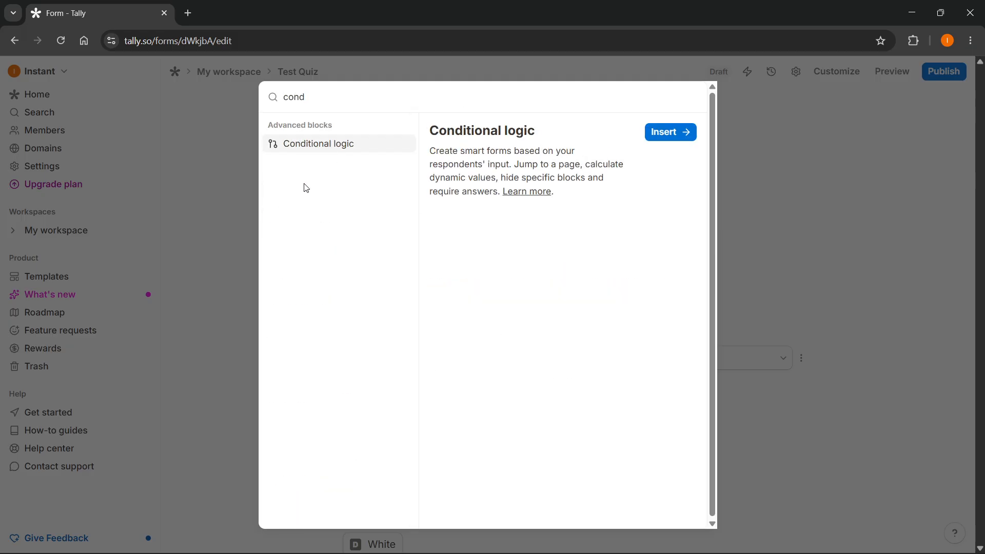
click(669, 132)
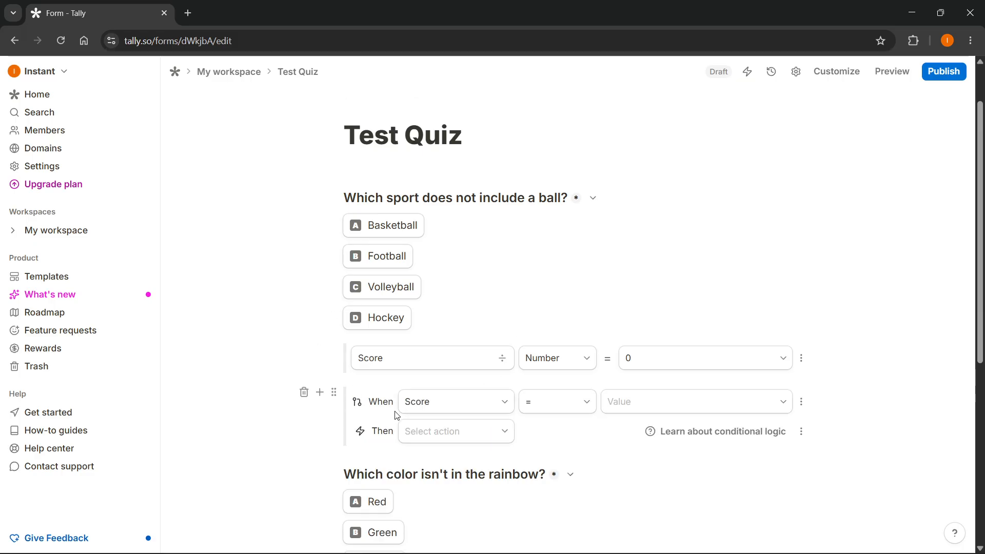
Step: Set the logic block's condition to apply when "Which sport does not include a ball?" is Hockey
scroll(473, 414, down, 1)
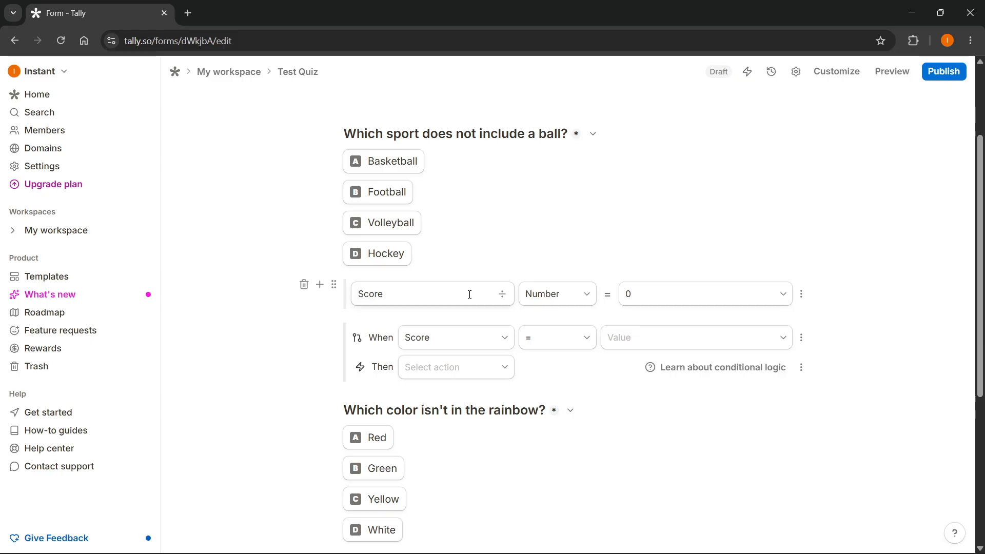
scroll(470, 294, up, 1)
scroll(435, 310, down, 1)
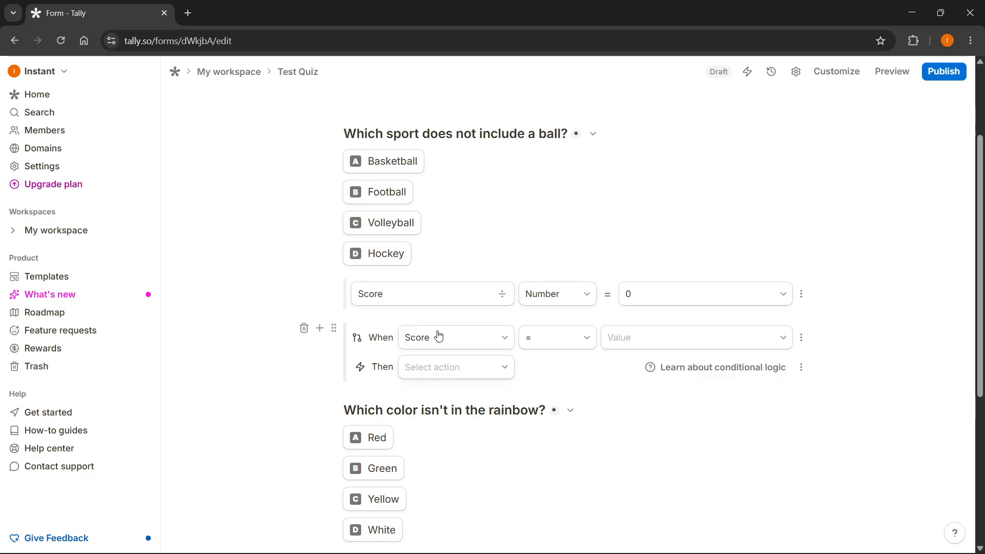
scroll(375, 221, up, 1)
scroll(400, 349, down, 1)
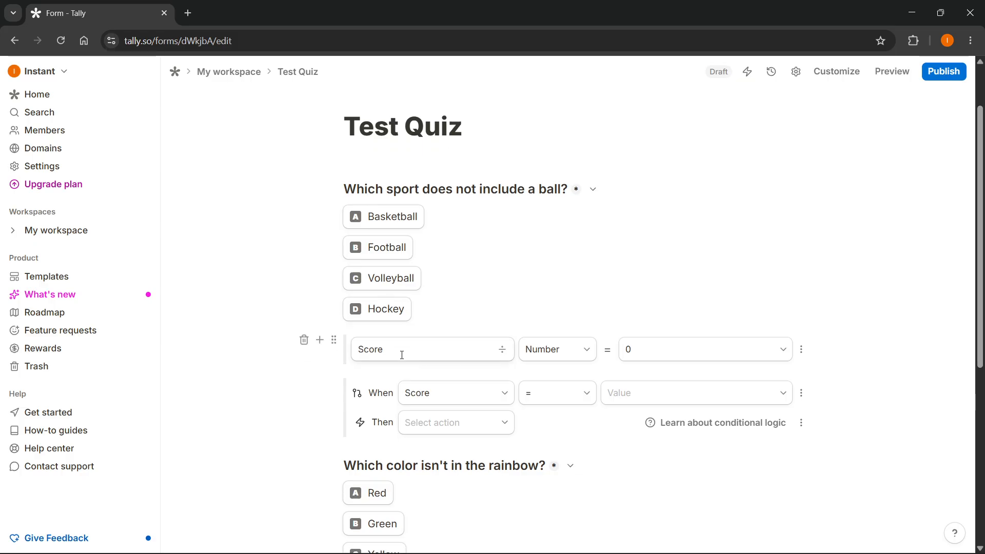
click(453, 337)
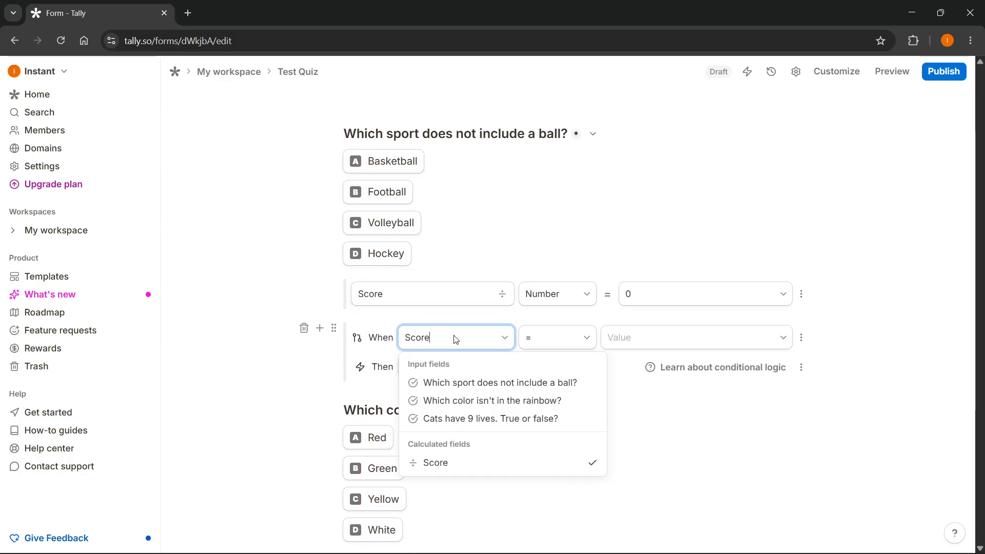
click(485, 389)
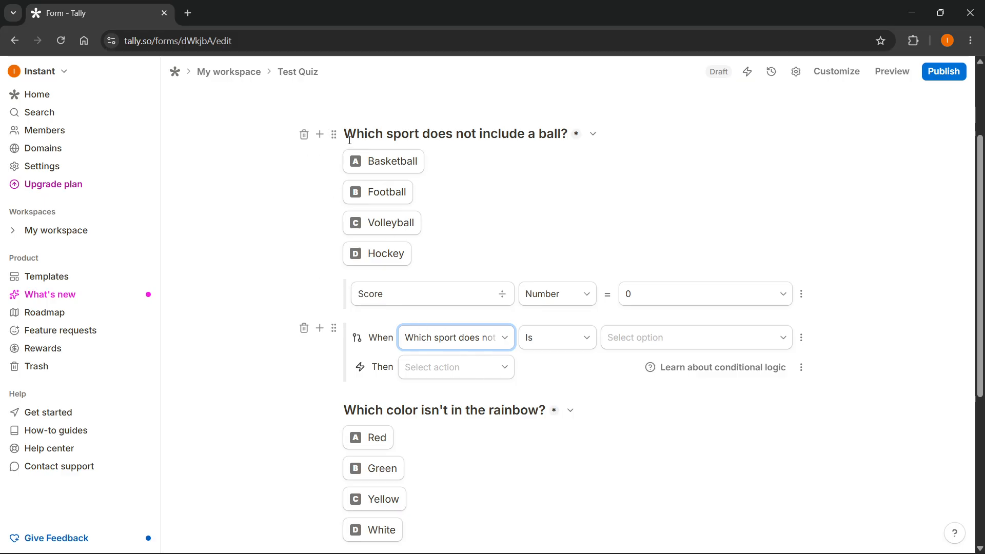
click(692, 343)
click(640, 416)
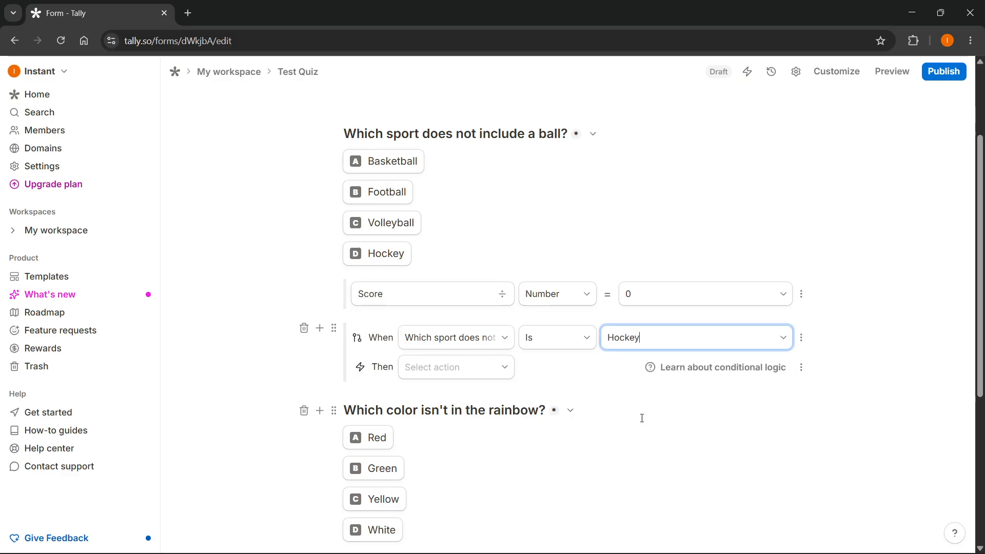
Step: Set the Hockey condition's action to Calculate, adding 1 to Score
click(483, 375)
click(442, 412)
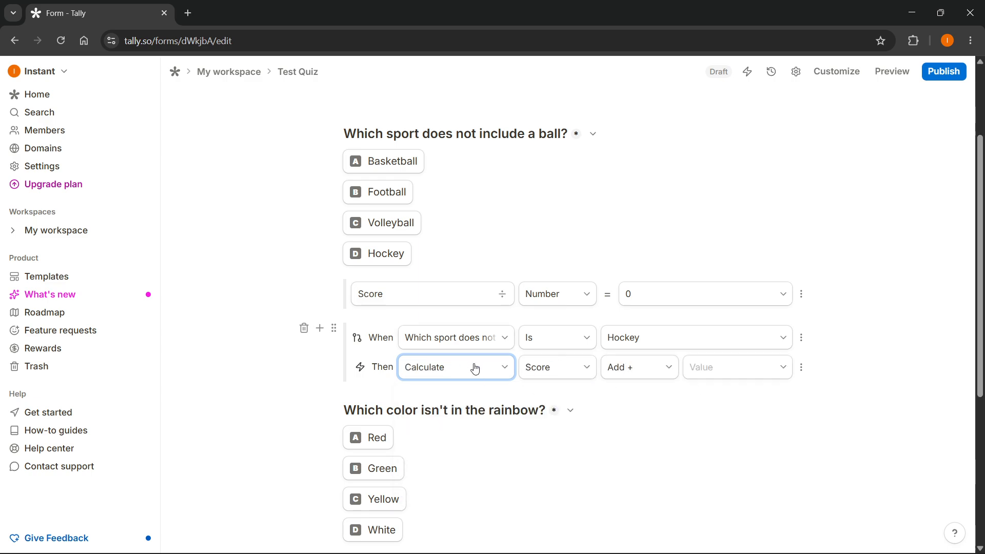
click(507, 369)
click(576, 371)
click(578, 370)
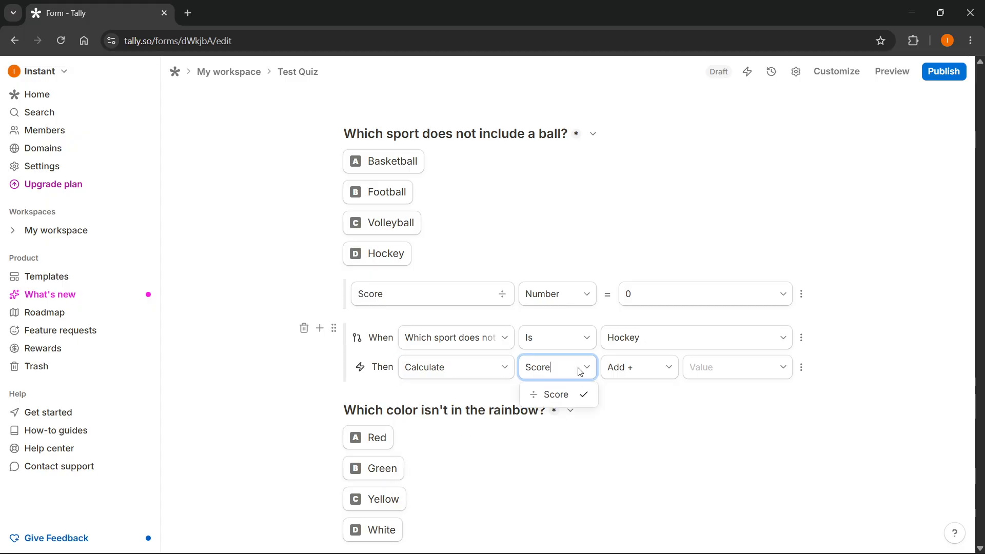
click(668, 368)
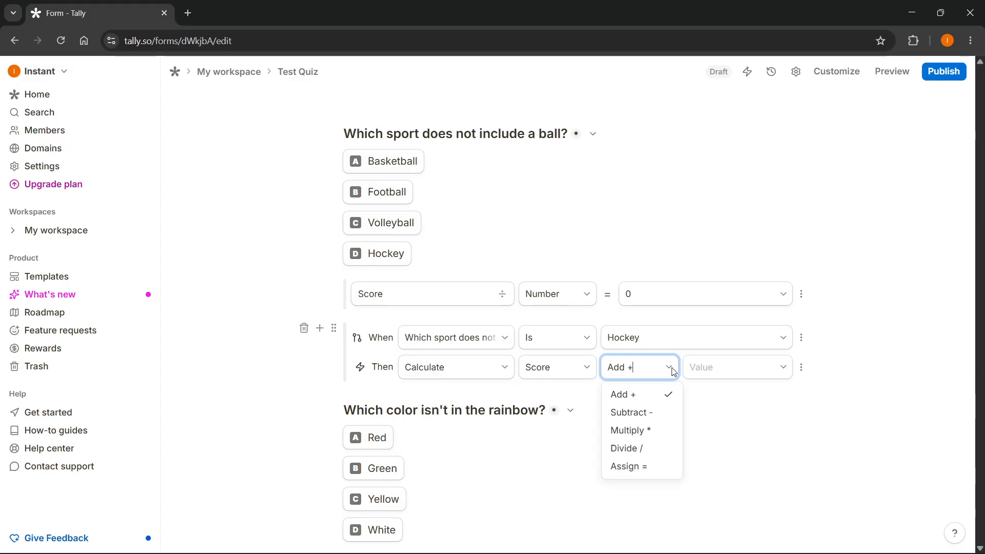
click(687, 383)
click(722, 374)
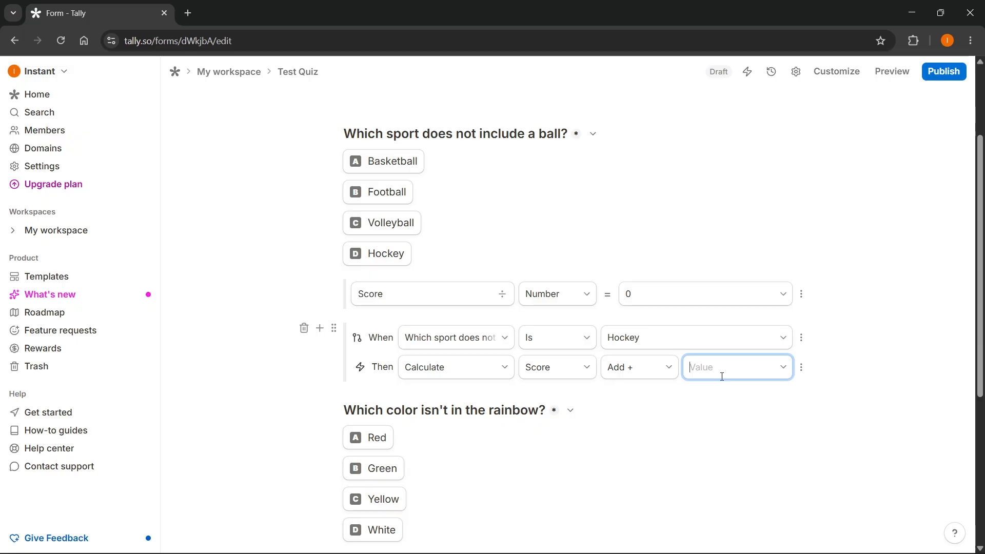
click(848, 354)
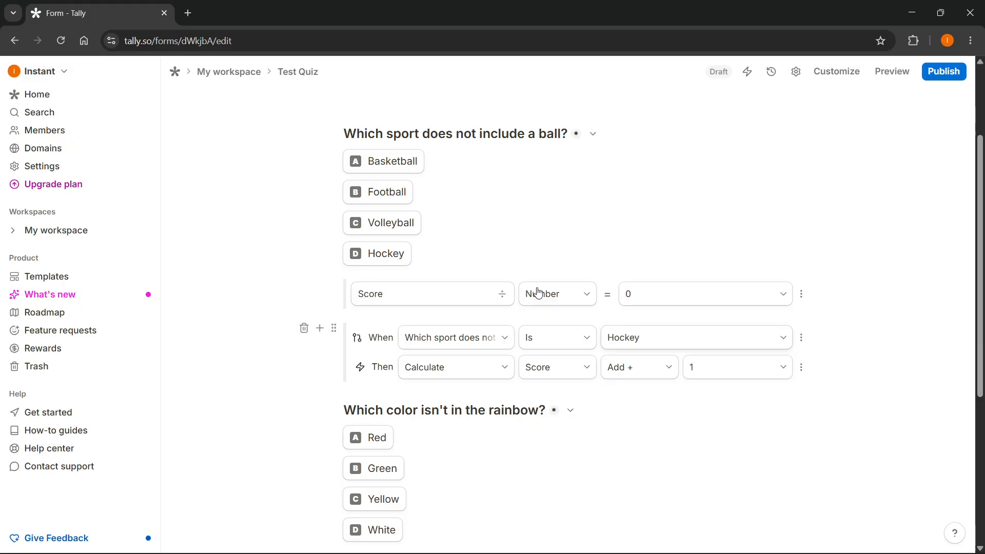
scroll(461, 248, up, 2)
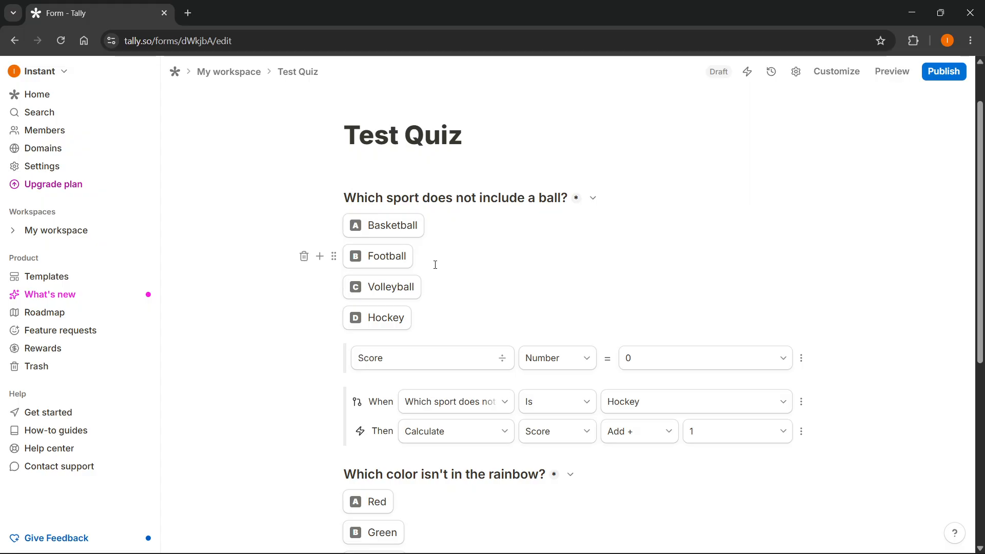
scroll(517, 287, down, 1)
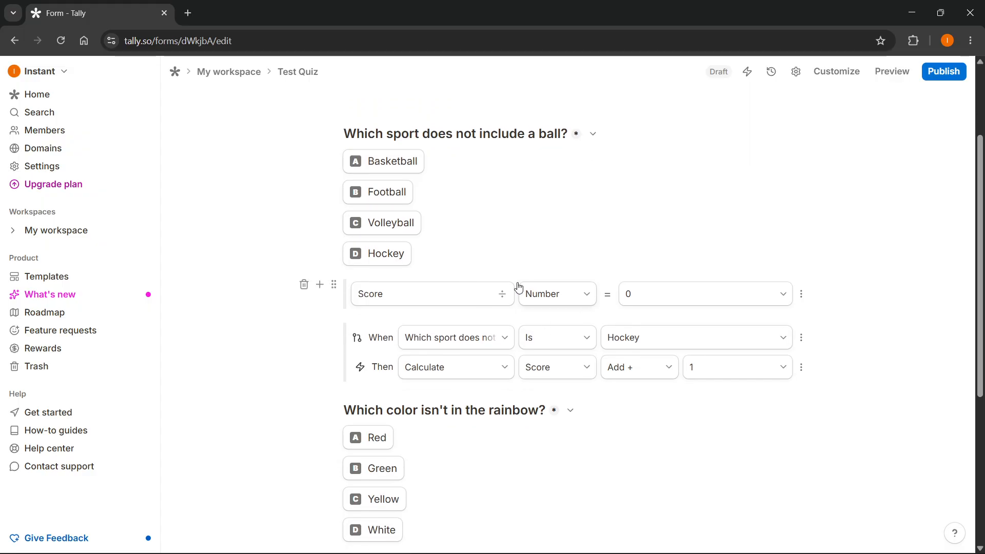
scroll(411, 303, down, 1)
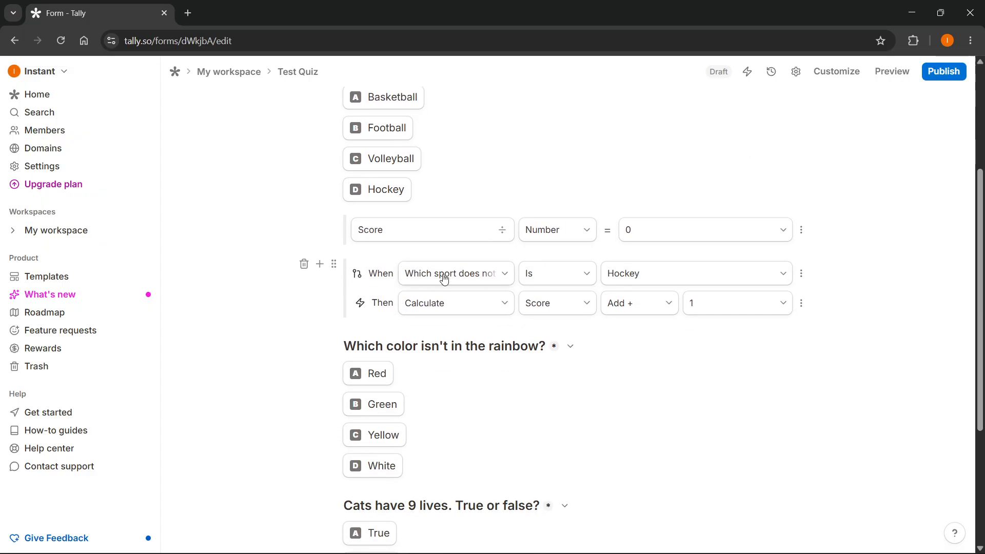
scroll(632, 301, up, 1)
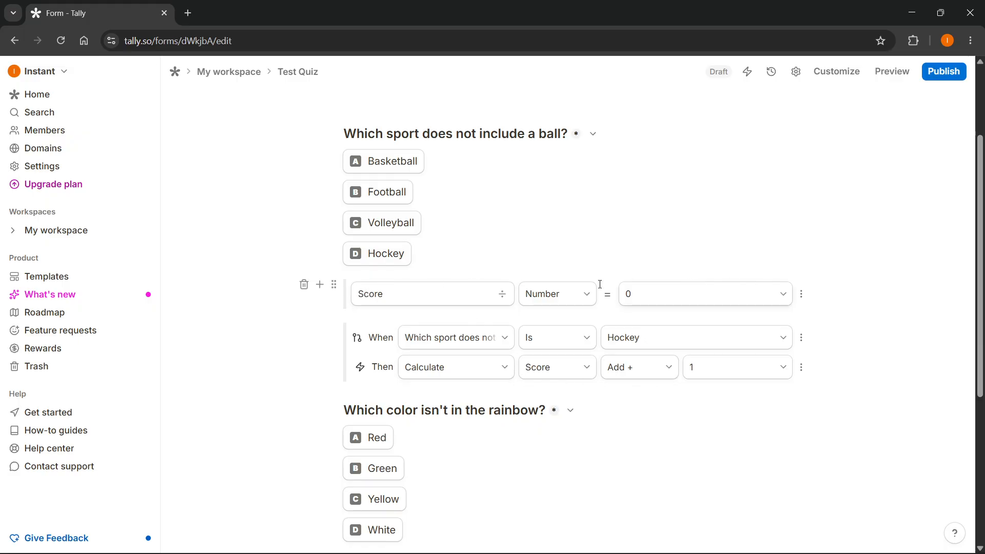
scroll(456, 318, up, 1)
scroll(451, 329, down, 3)
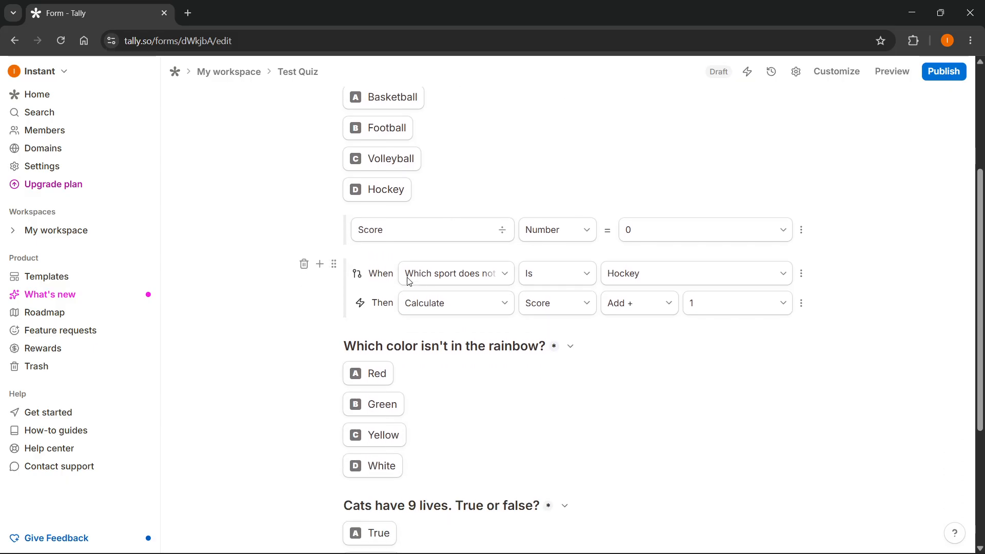
scroll(452, 348, down, 3)
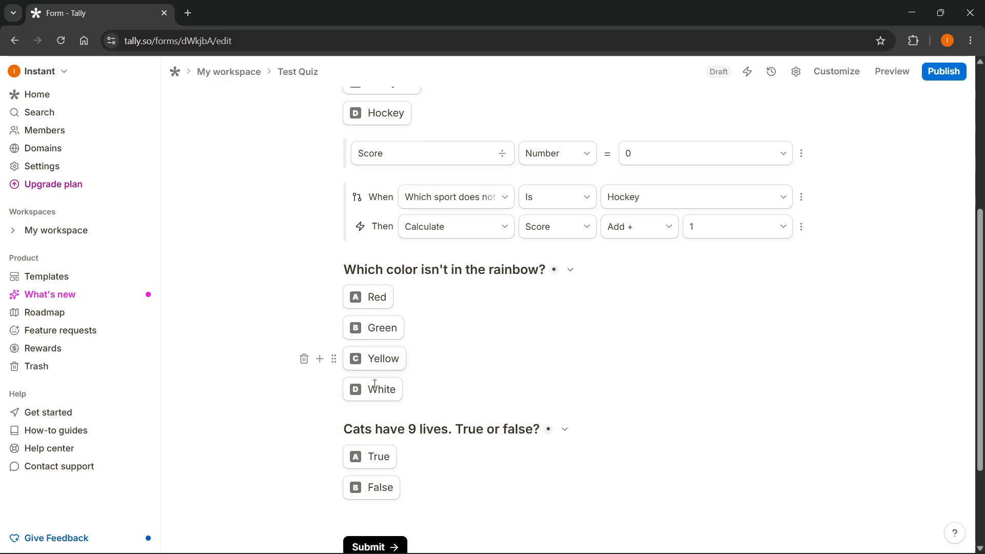
Step: Insert a Conditional logic block below the White option of the "Which color isn't in the rainbow?" question
scroll(448, 354, up, 1)
scroll(452, 354, up, 1)
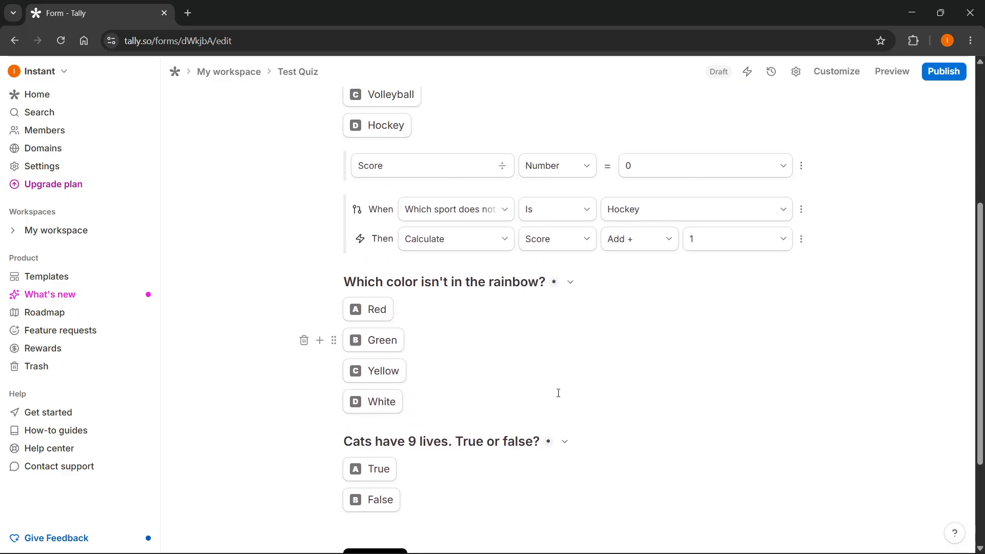
click(434, 400)
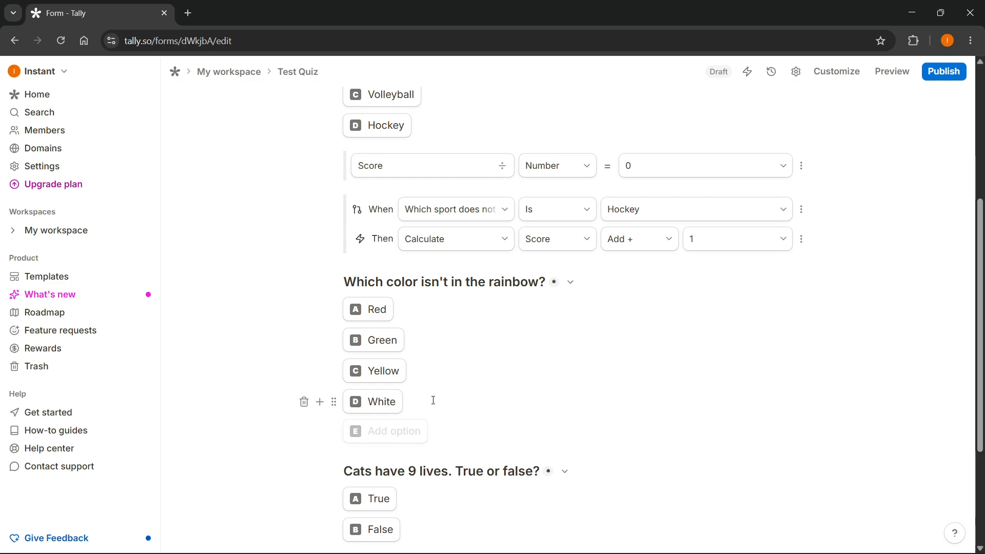
key(Return)
key(Return)
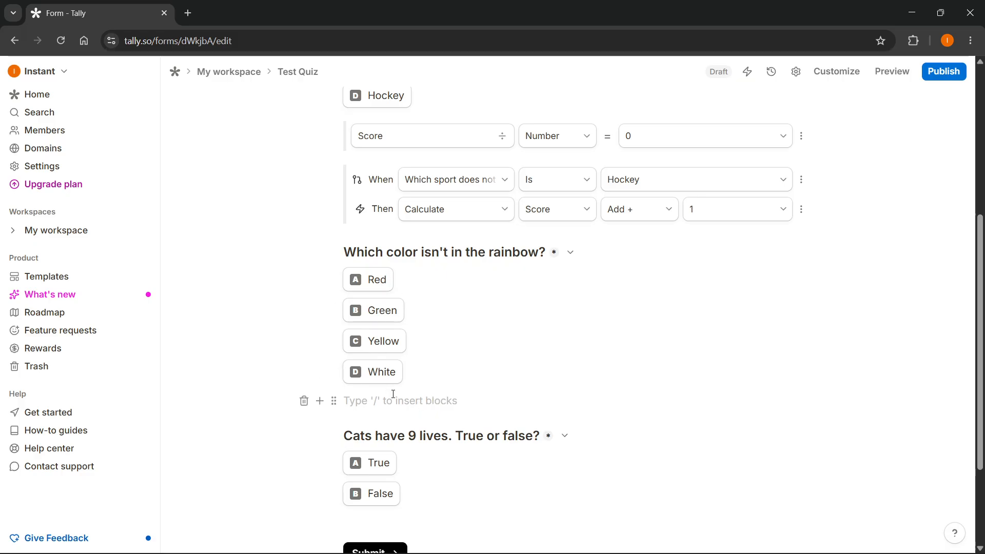
text(/cond)
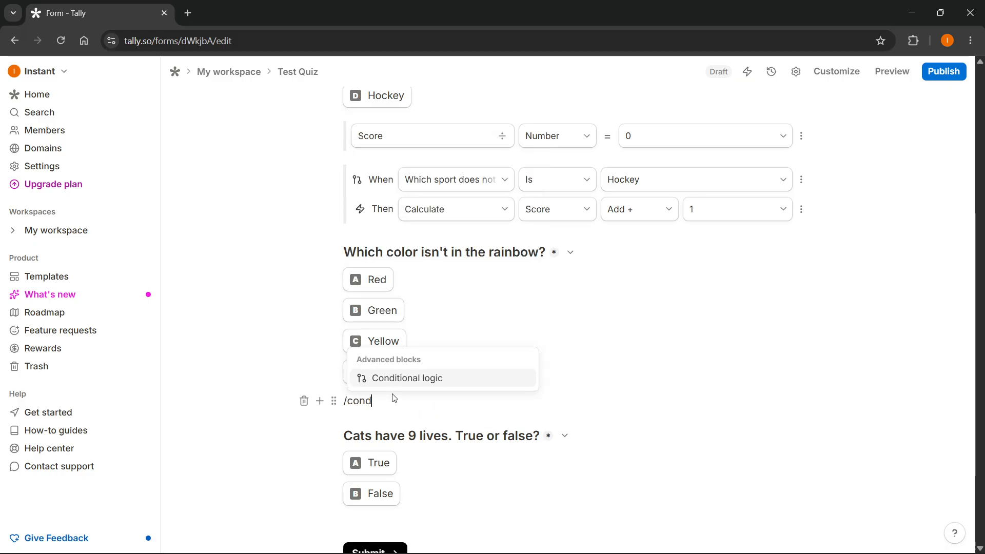
key(Return)
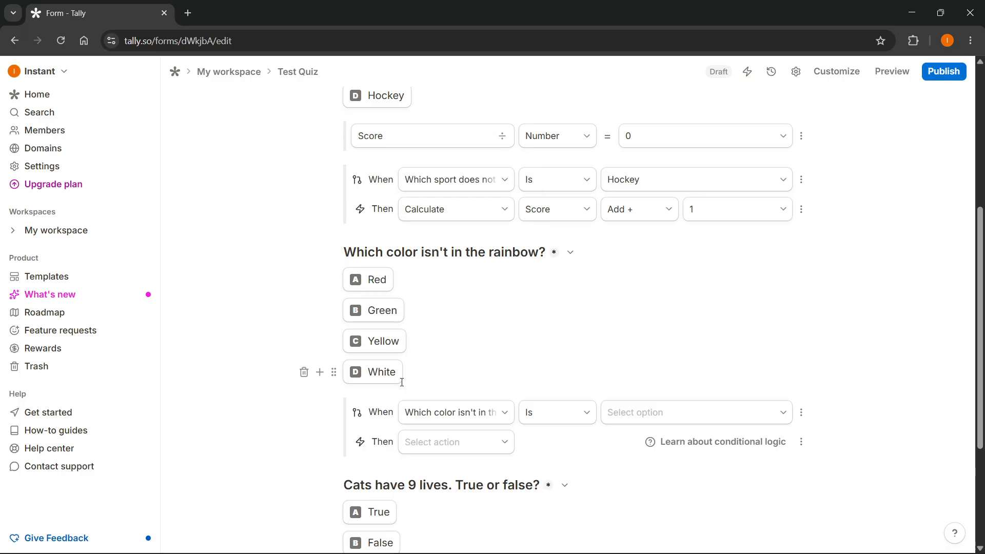
Step: Set the new logic block's condition to apply when "Which color isn't in the rainbow?" is White
click(466, 412)
click(475, 475)
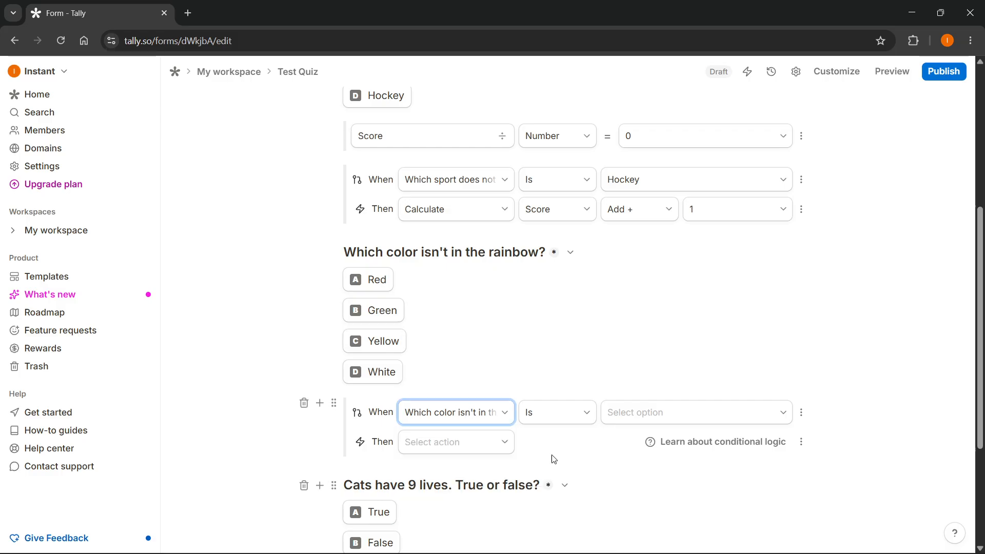
click(452, 413)
click(678, 415)
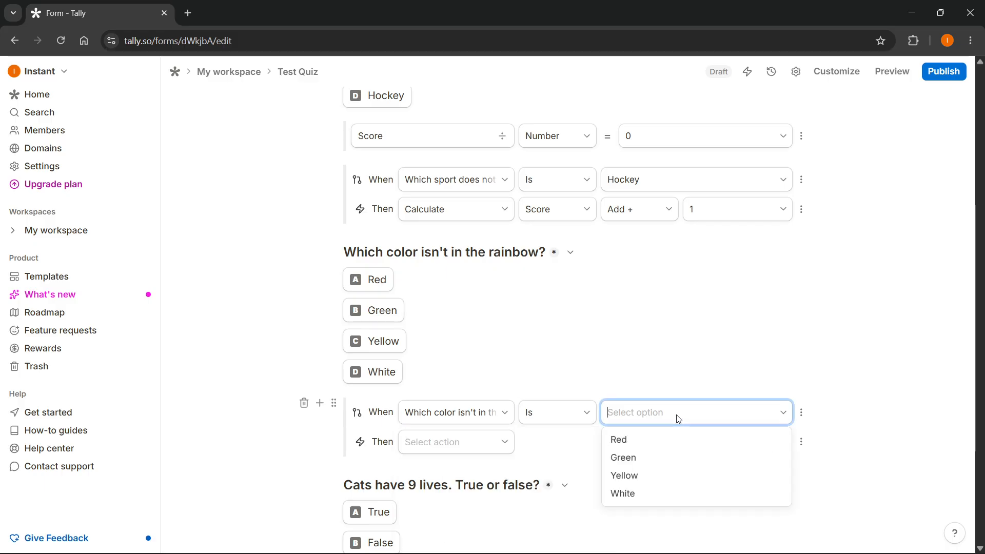
click(629, 491)
Step: Set the White condition's action to Calculate, adding 1 to Score
click(487, 449)
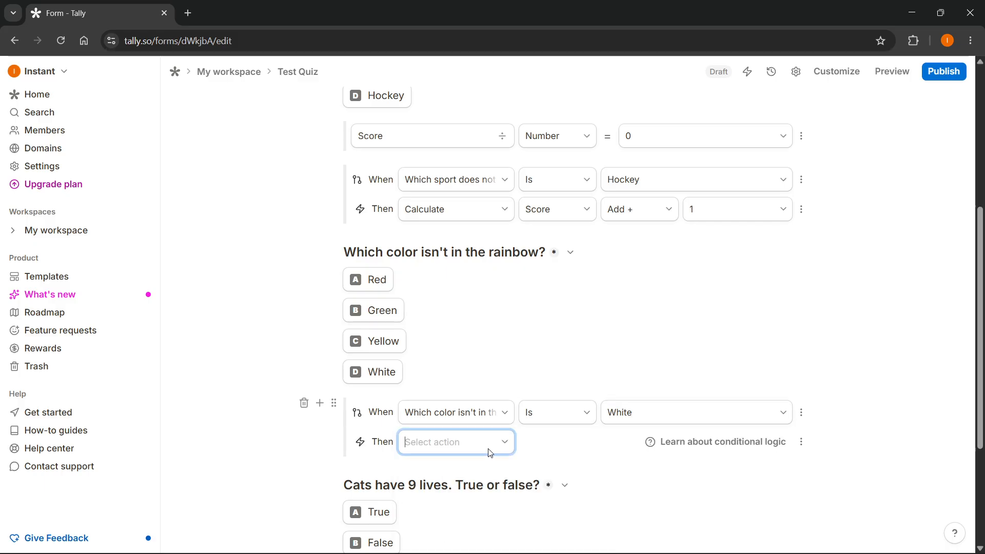
click(433, 344)
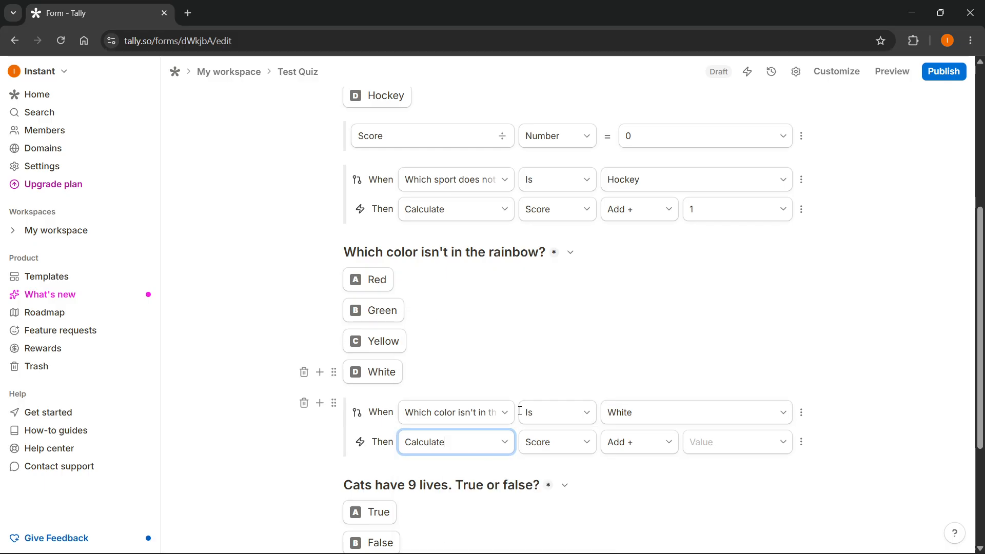
click(712, 441)
text(1)
click(880, 388)
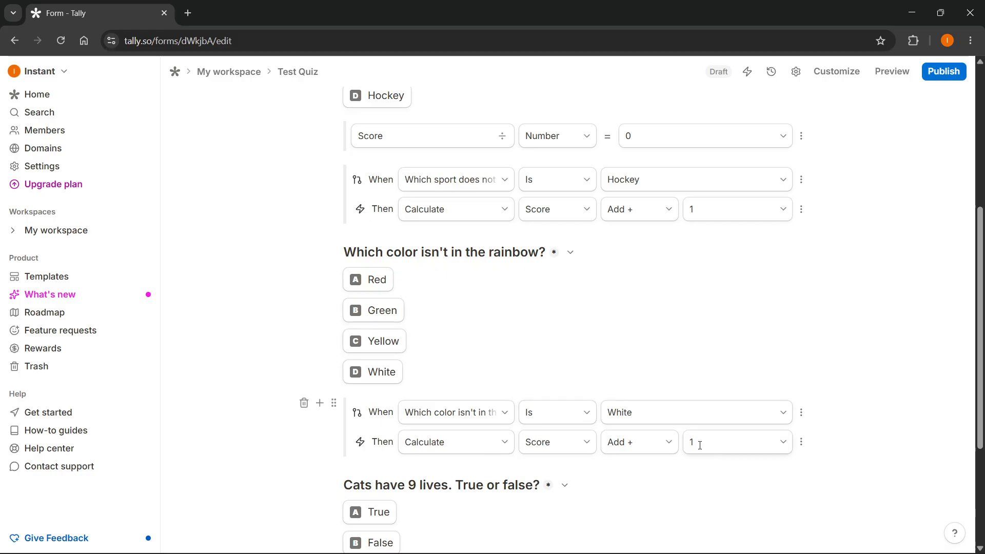
Step: Insert a Conditional logic block below the answer options of "Cats have 9 lives. True or false?"
scroll(693, 437, up, 3)
scroll(601, 427, down, 4)
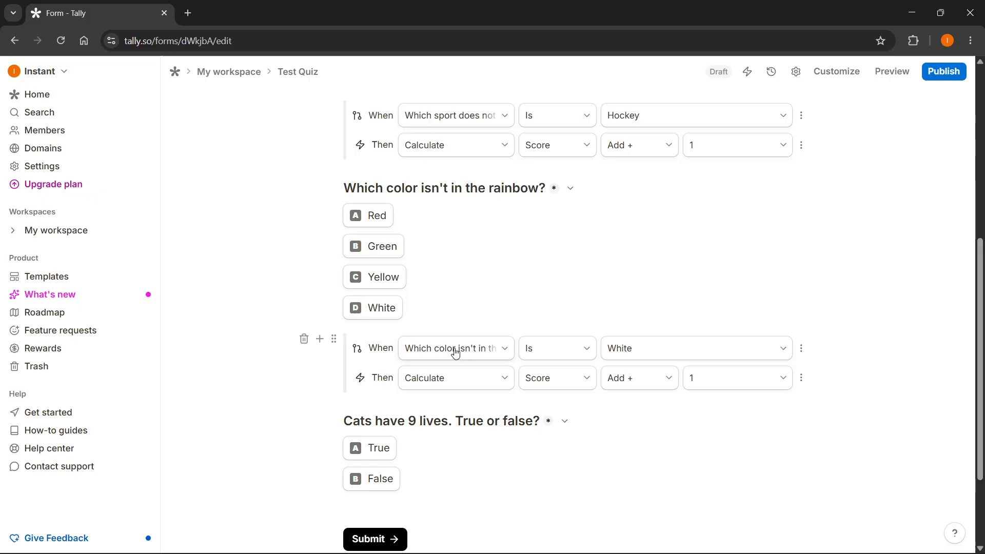
scroll(411, 288, up, 1)
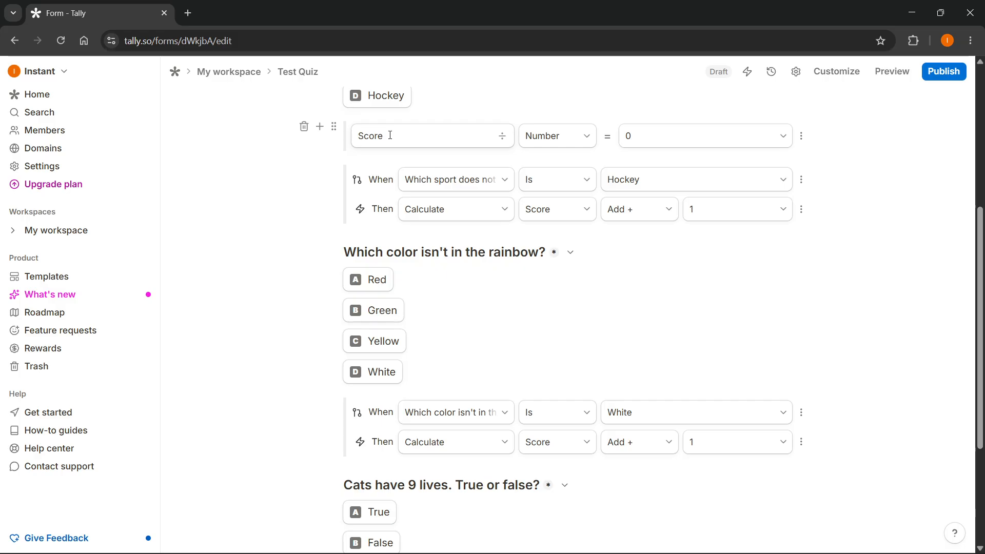
scroll(422, 235, down, 4)
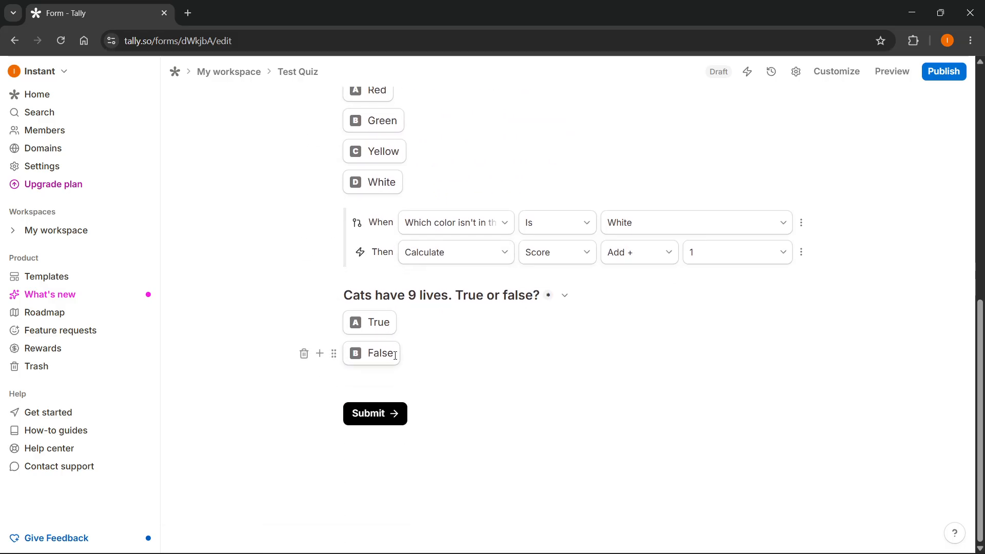
scroll(439, 243, up, 4)
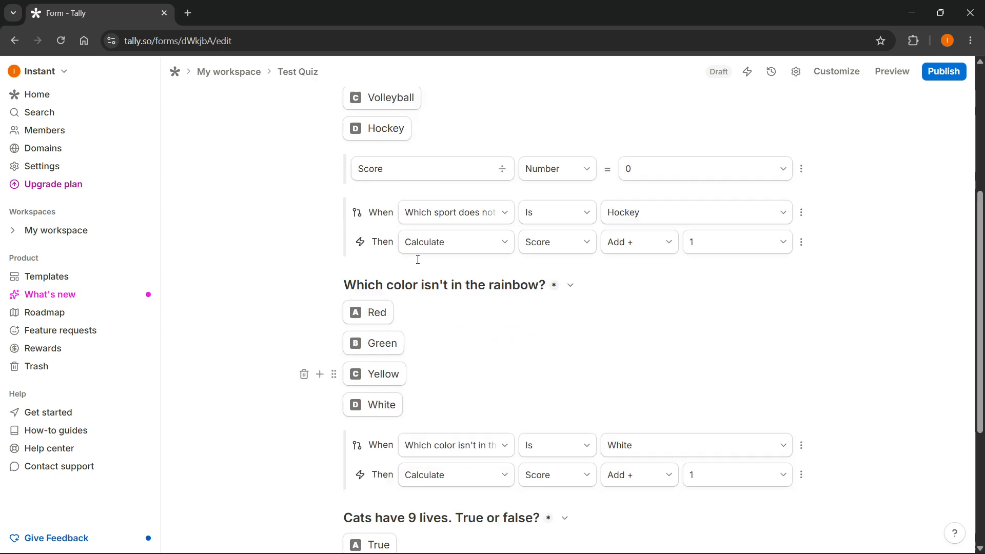
scroll(417, 260, down, 4)
click(396, 376)
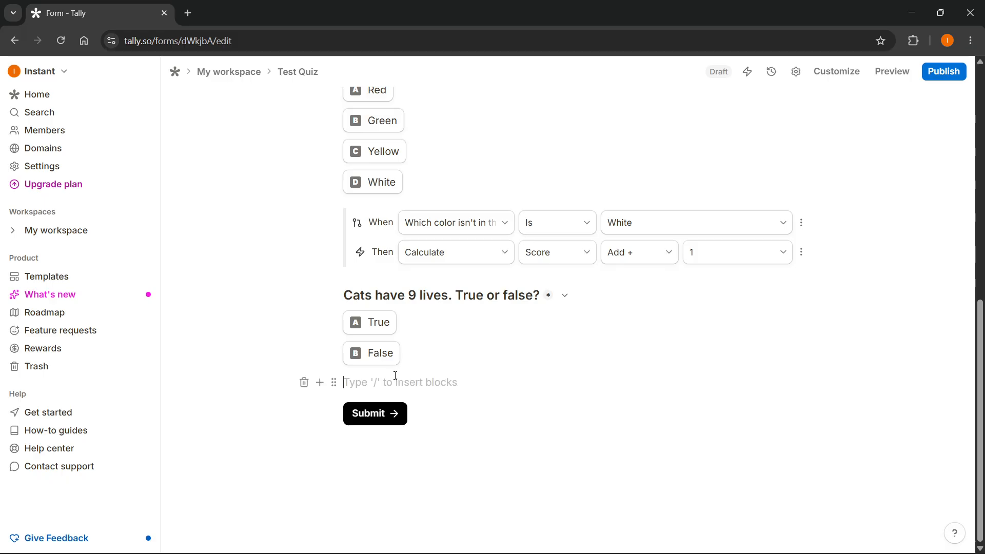
text(/cond)
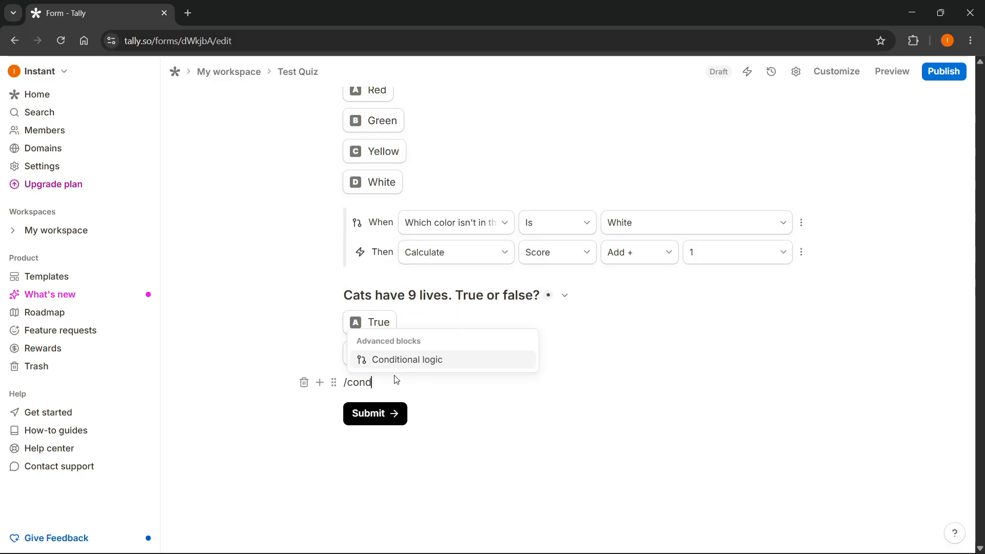
click(416, 365)
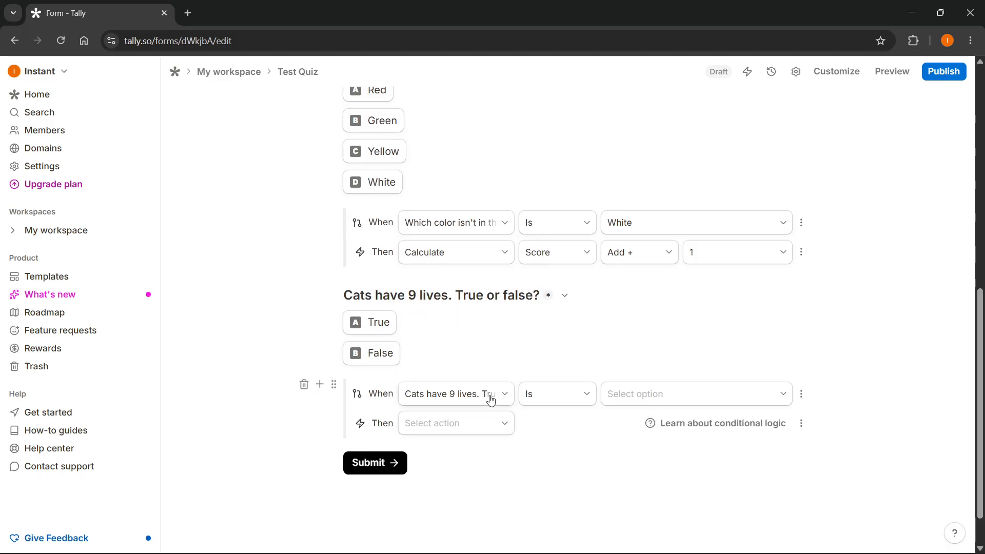
Step: Set the last logic block's condition to apply when "Cats have 9 lives. True or false?" is False
click(502, 393)
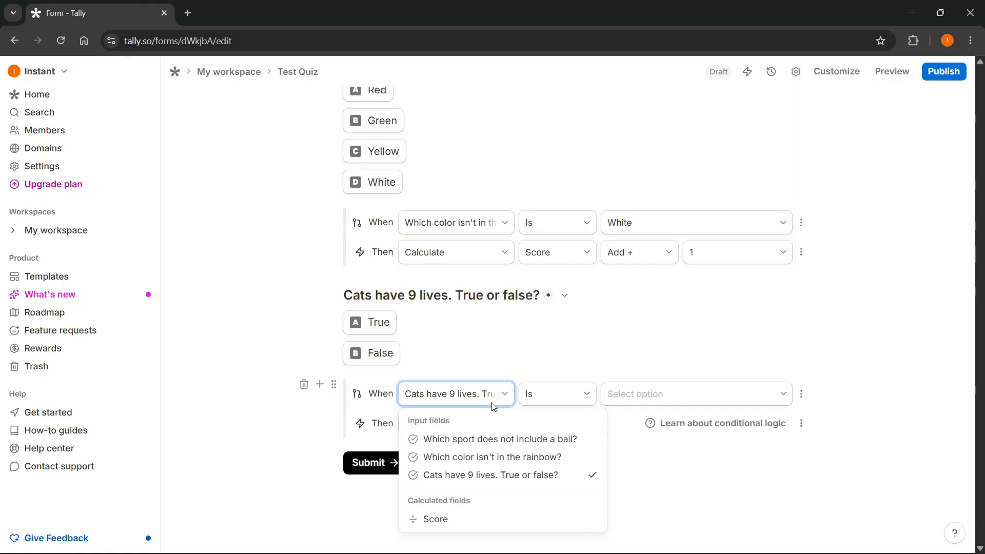
click(486, 476)
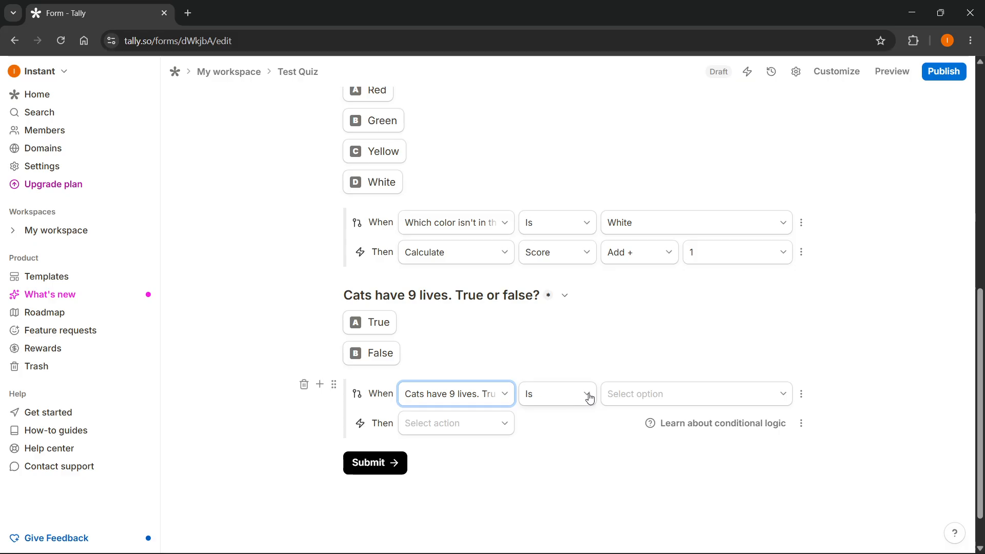
click(614, 395)
click(634, 440)
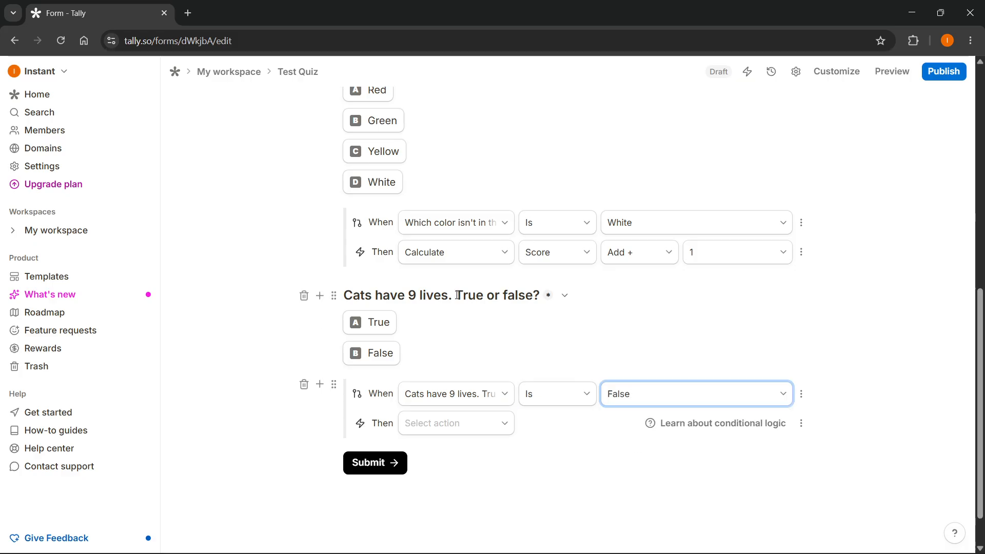
Step: Set the False condition's action to Calculate, adding 1 to Score
click(444, 429)
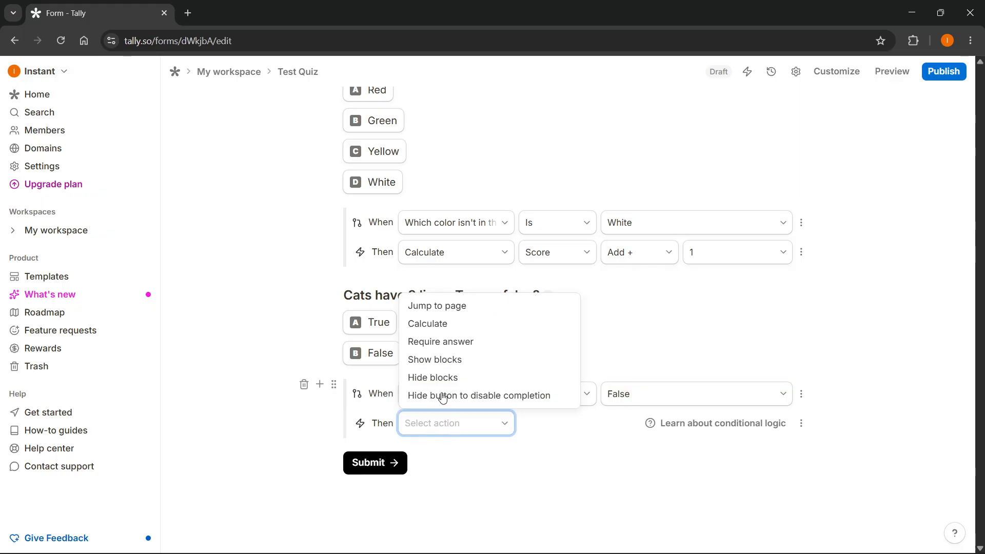
click(435, 332)
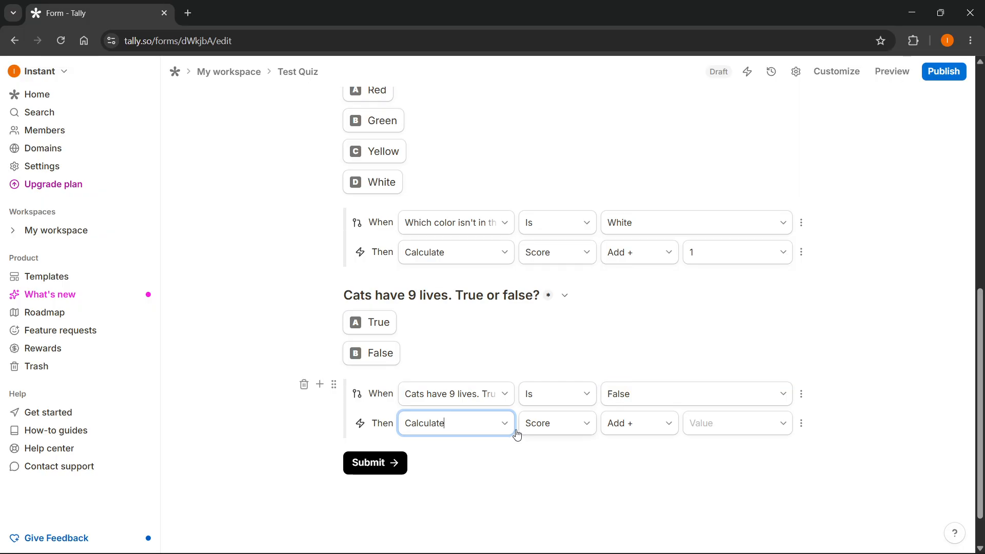
click(710, 427)
click(827, 404)
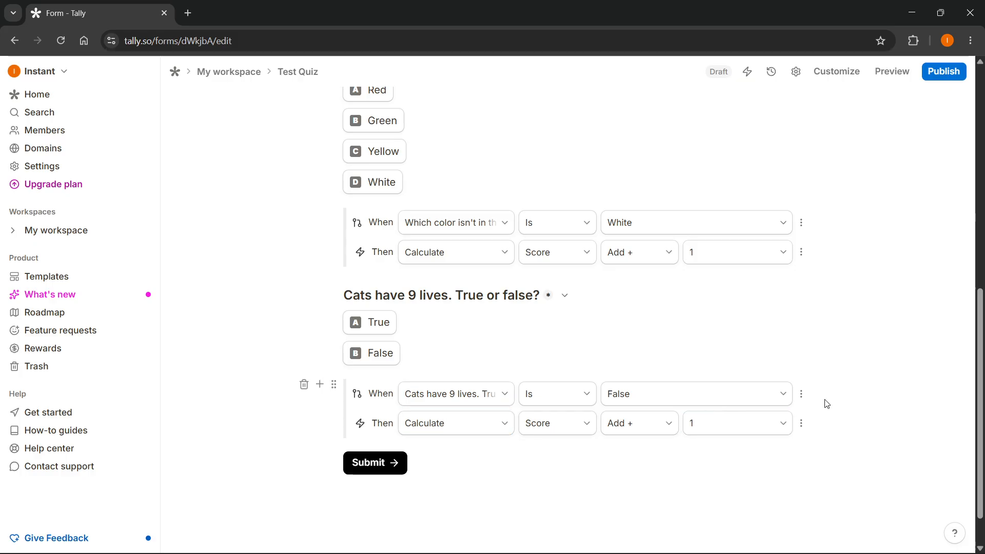
Step: Review the whole quiz from title to Submit, checking each question, the Score field and the three conditional logic blocks
scroll(534, 407, up, 9)
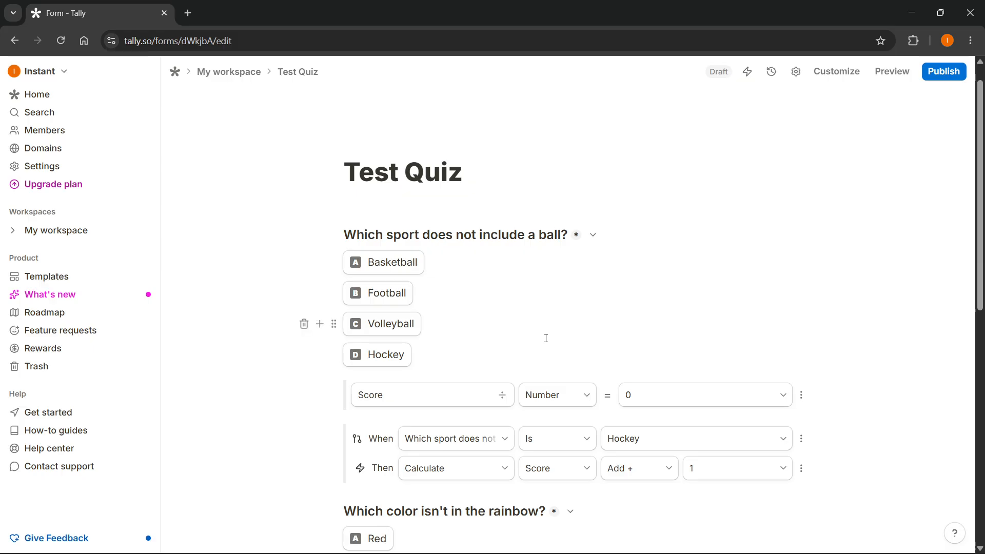
scroll(535, 339, down, 3)
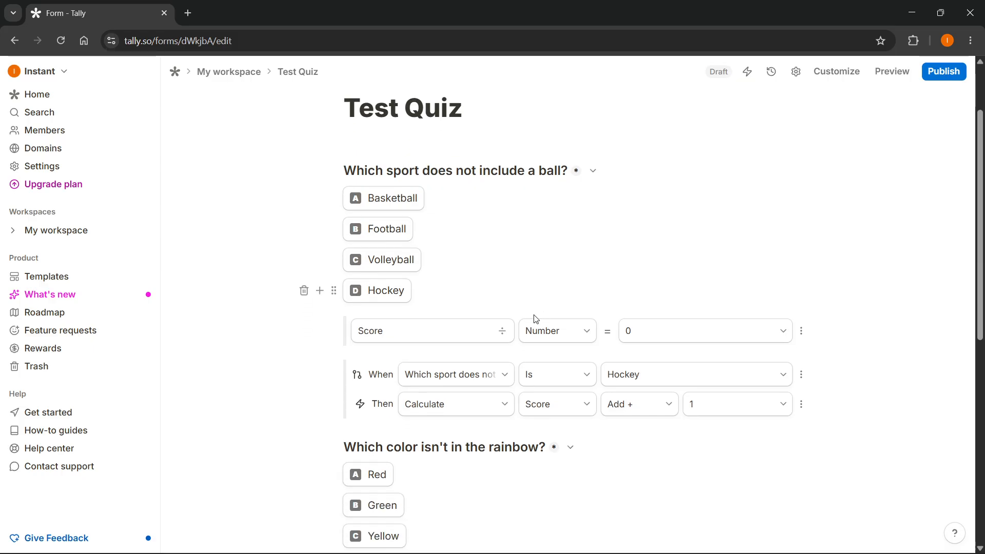
scroll(454, 267, up, 3)
scroll(466, 315, down, 7)
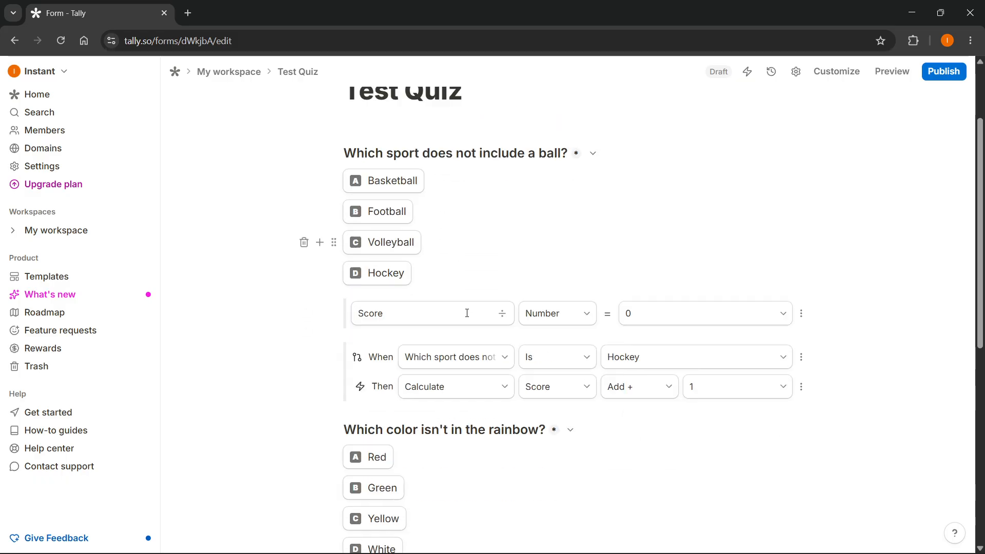
scroll(451, 338, up, 6)
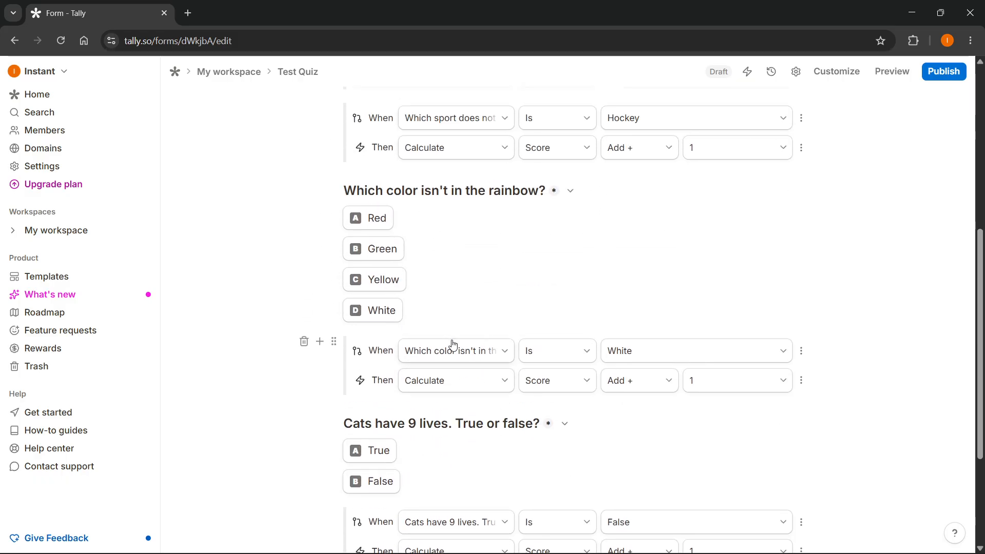
scroll(393, 252, down, 2)
scroll(394, 252, down, 5)
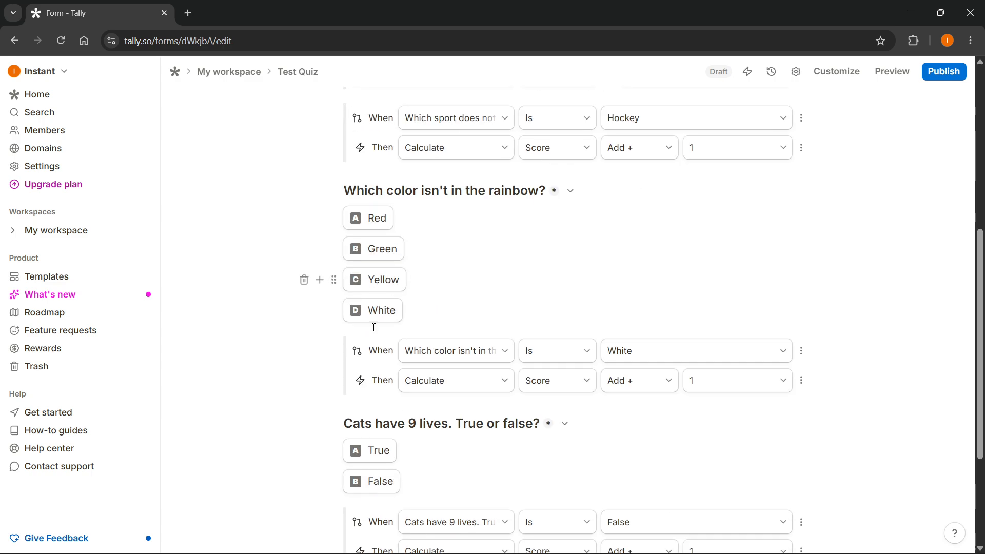
scroll(407, 258, up, 4)
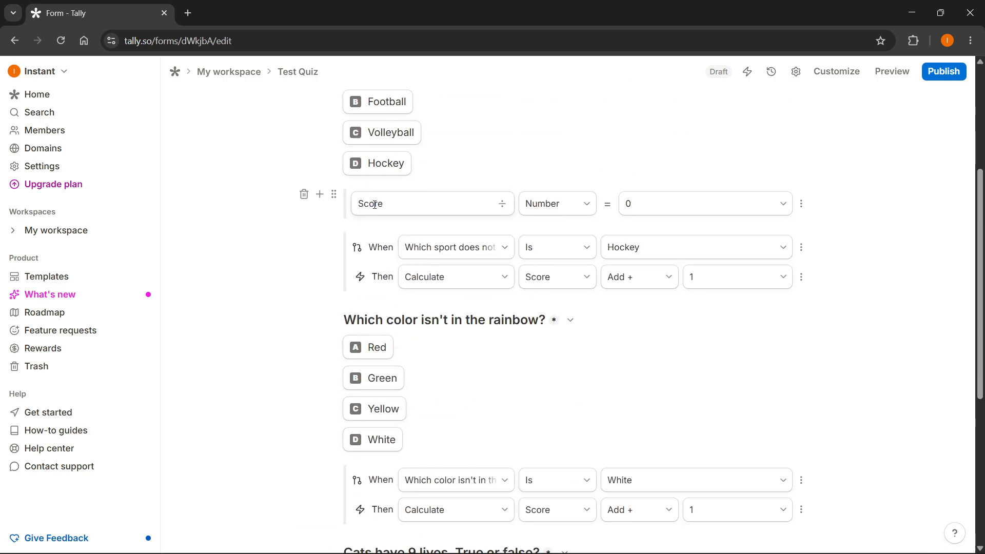
scroll(400, 216, up, 3)
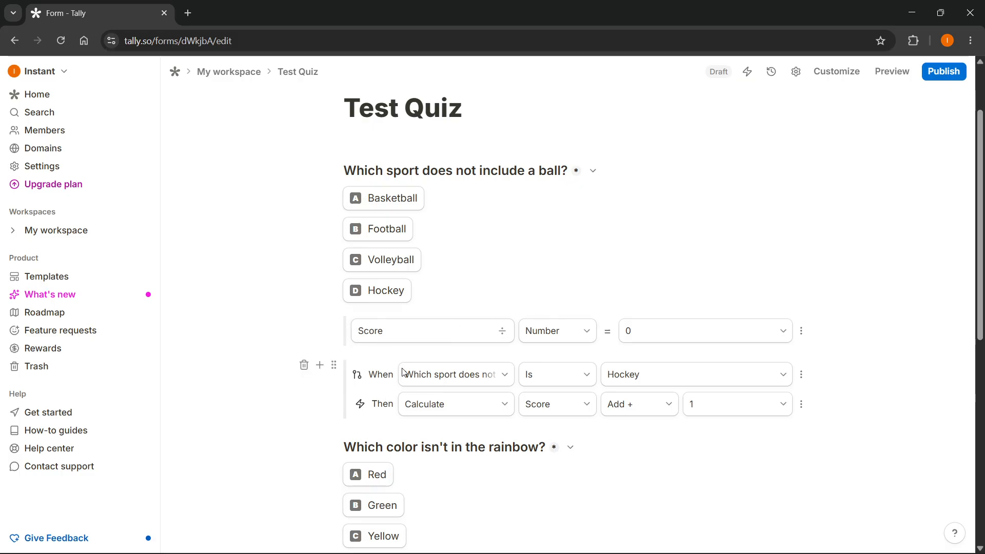
scroll(364, 359, down, 5)
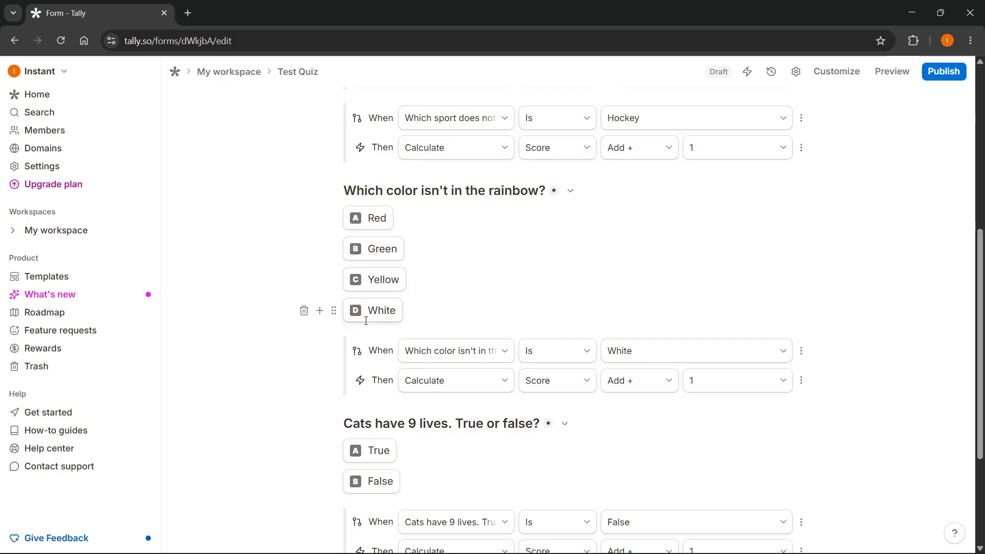
scroll(508, 341, down, 4)
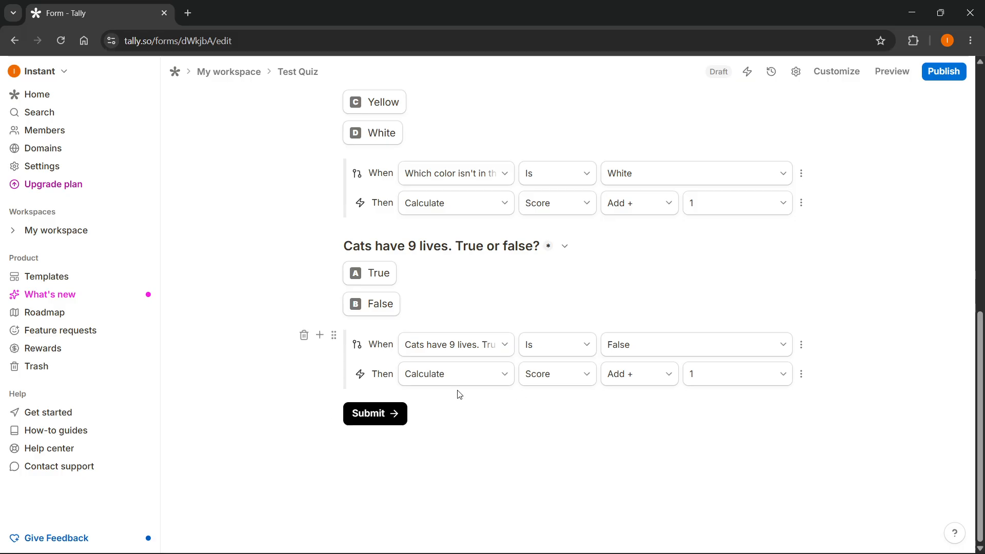
Step: Add a 'Thank you' page to the form from the empty block below the last conditional logic block
click(320, 335)
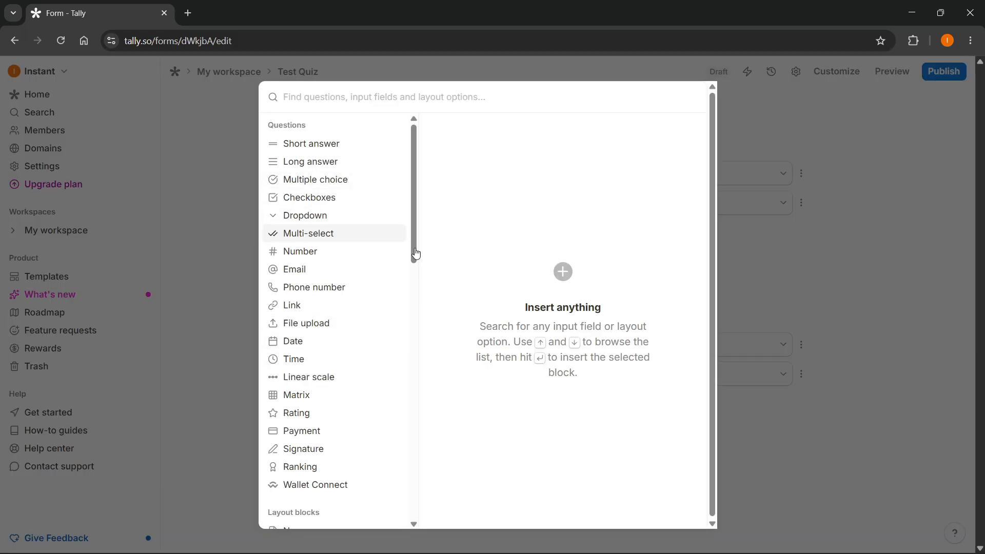
click(771, 285)
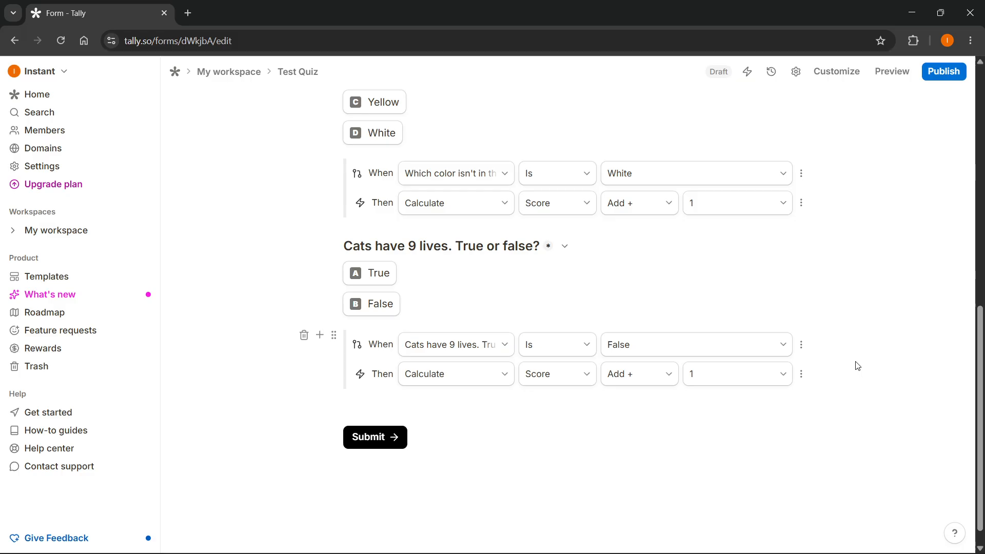
click(382, 404)
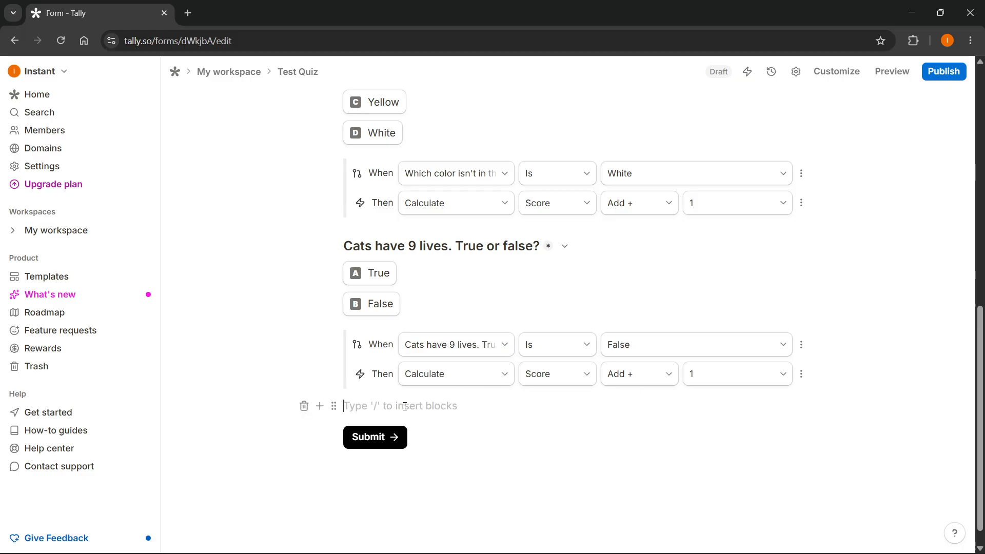
text(/thank)
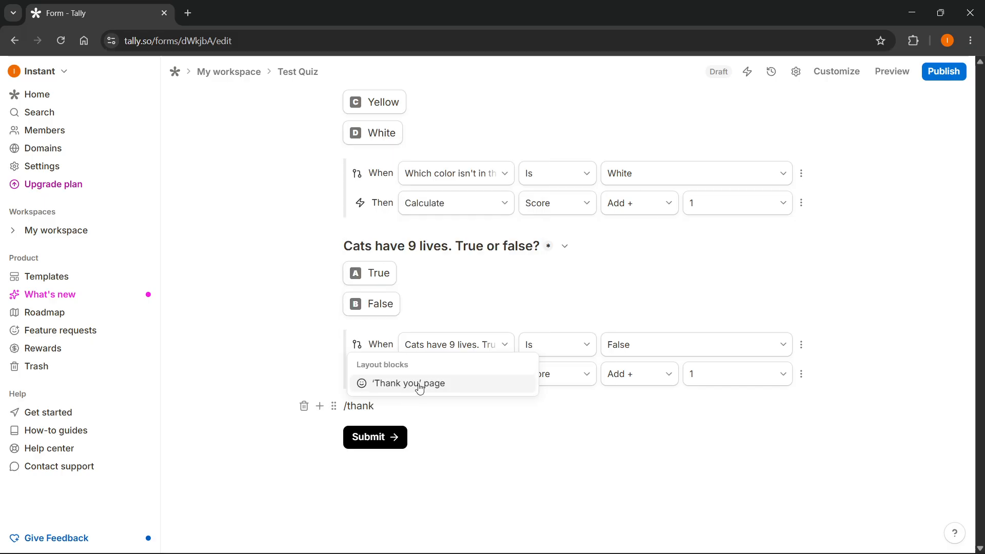
click(419, 389)
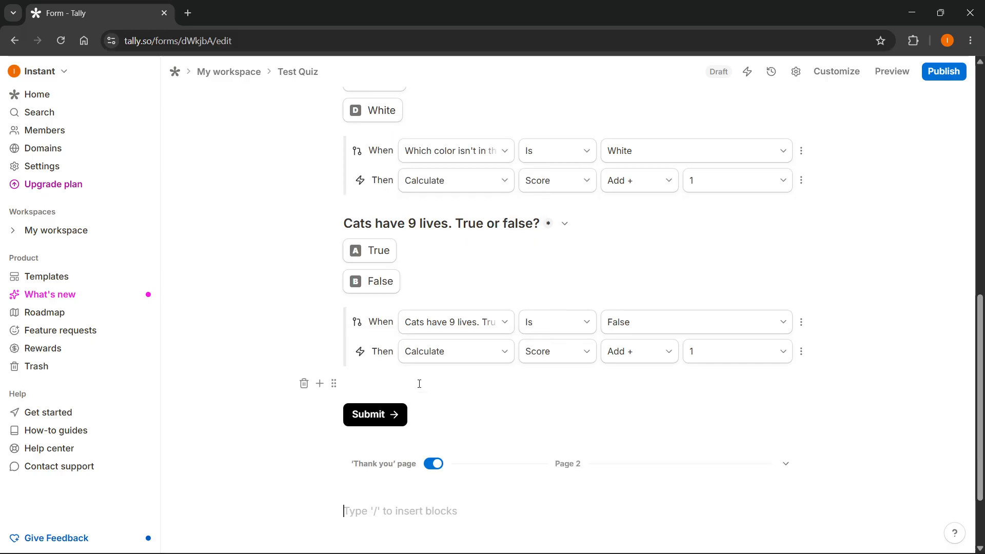
scroll(436, 411, down, 2)
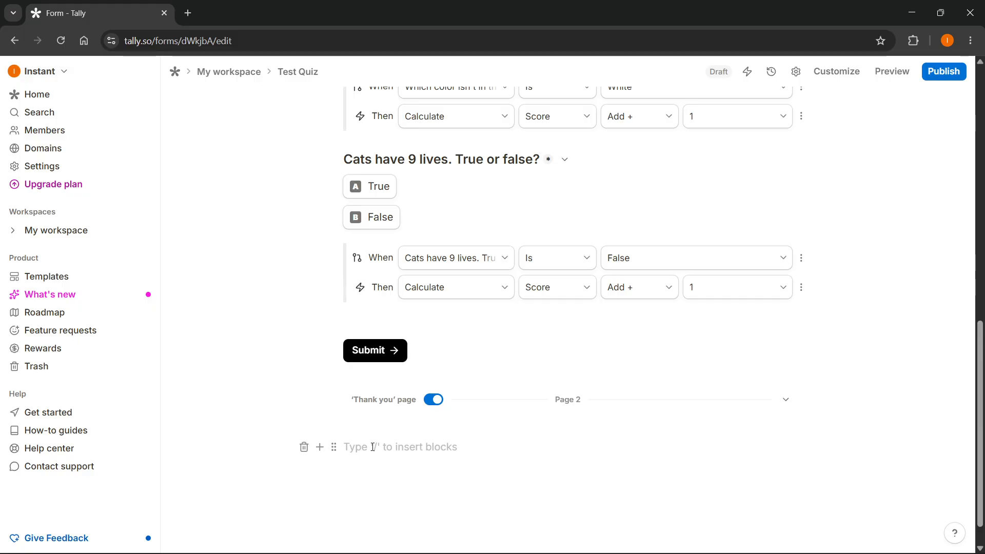
text(Congatu)
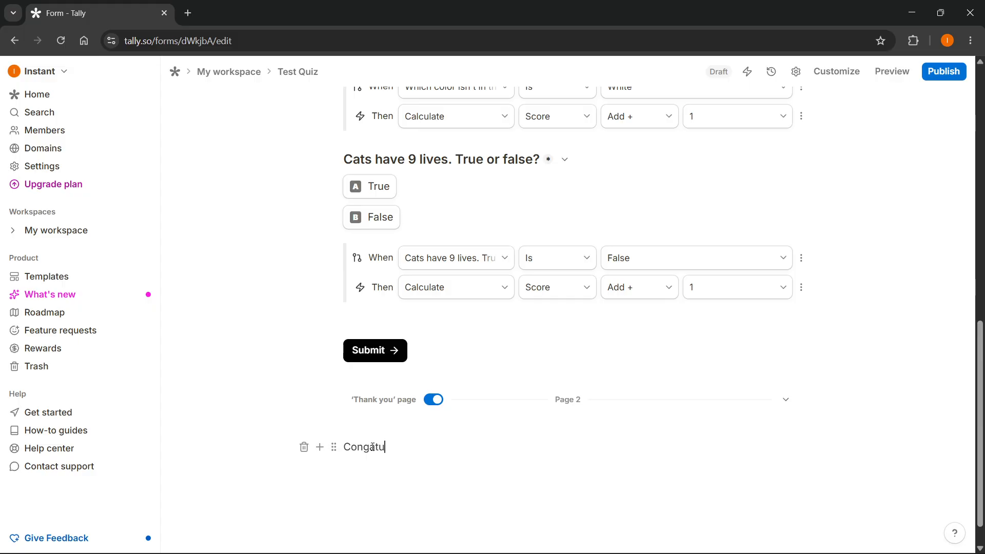
text(ngratulations! You sco)
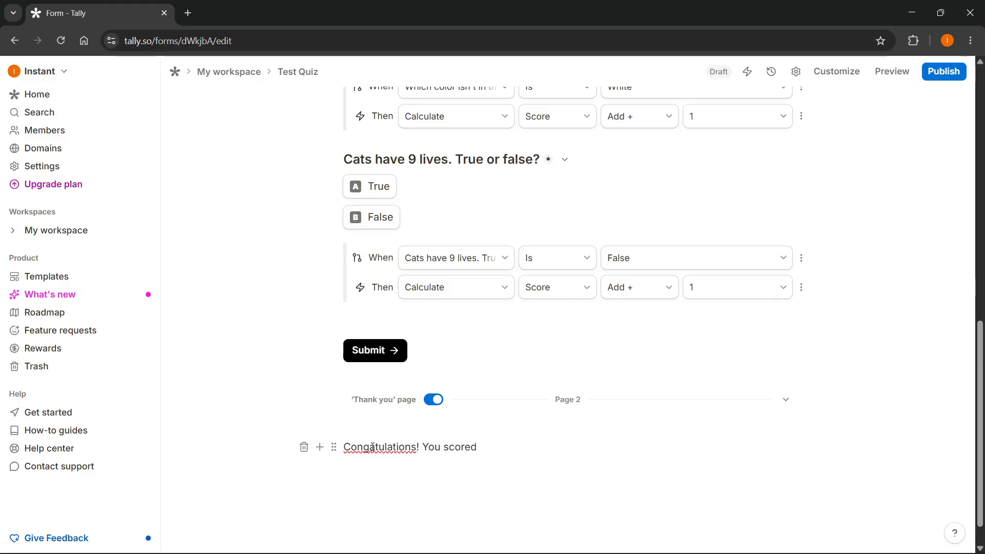
text(red @)
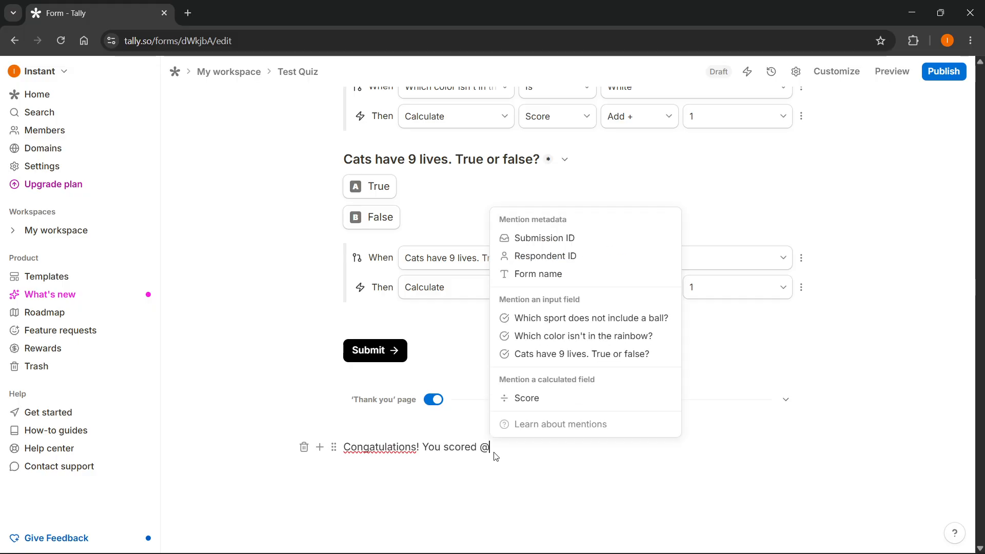
click(551, 400)
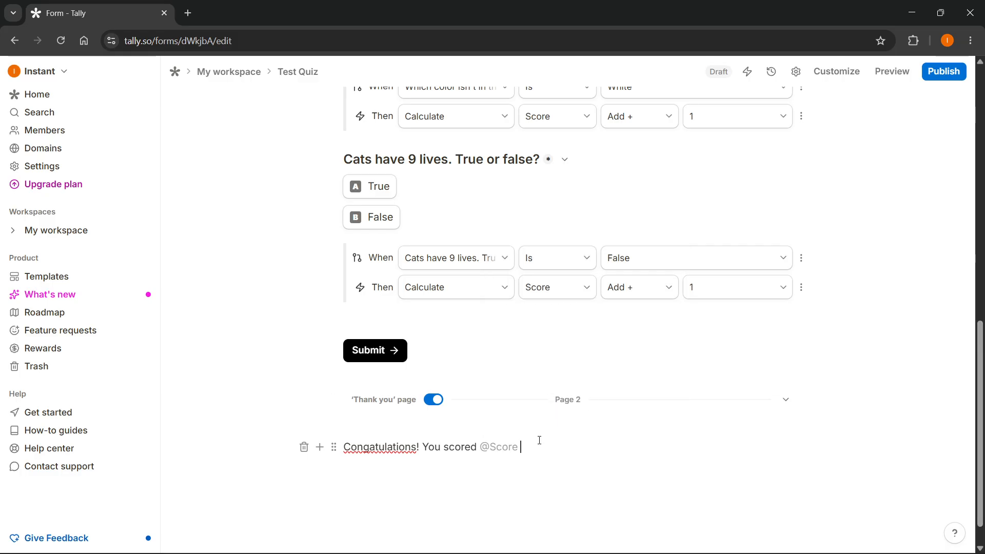
text(Points)
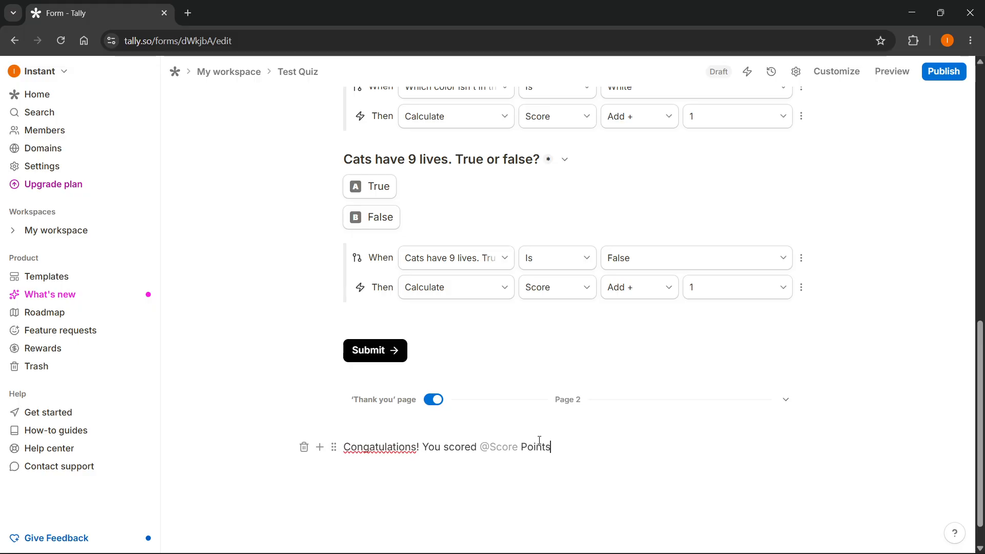
text(!)
right_click(388, 447)
click(464, 121)
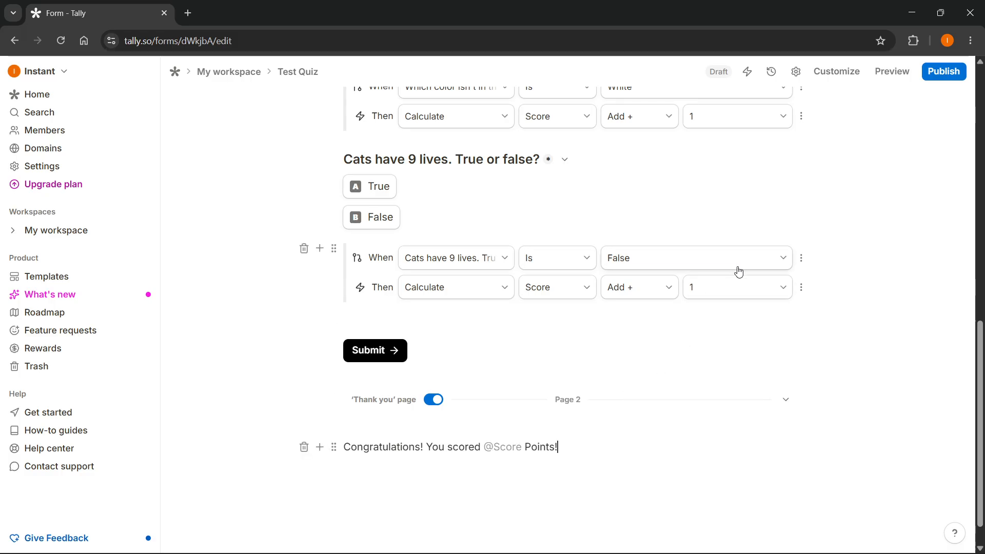
Step: Preview the quiz and submit it with the answers Hockey, White and False
scroll(833, 116, up, 5)
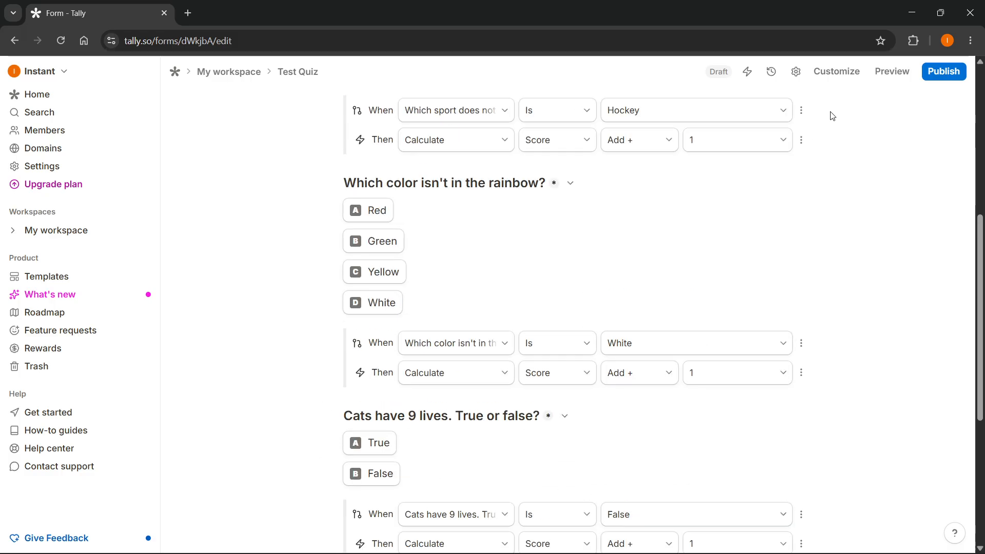
click(876, 72)
scroll(453, 244, down, 3)
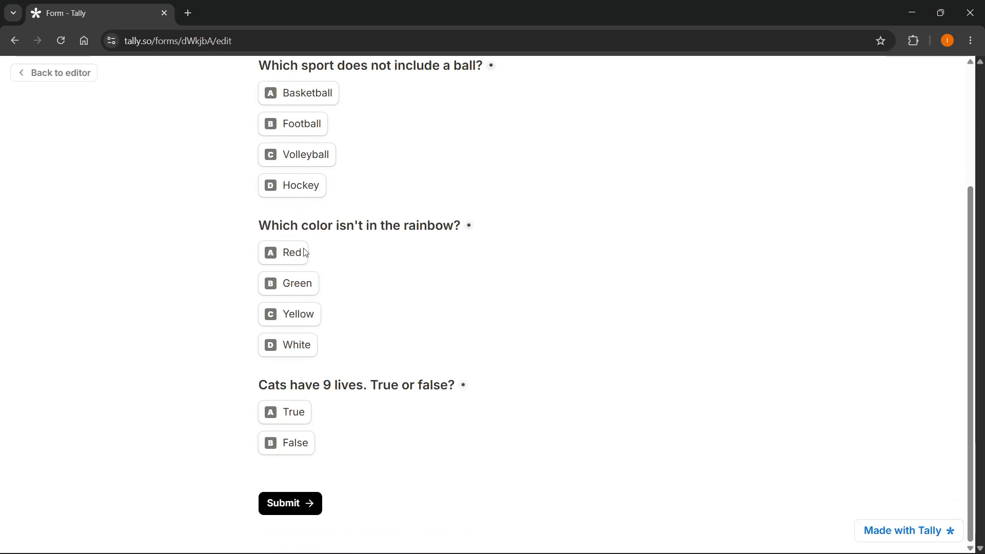
scroll(293, 253, up, 2)
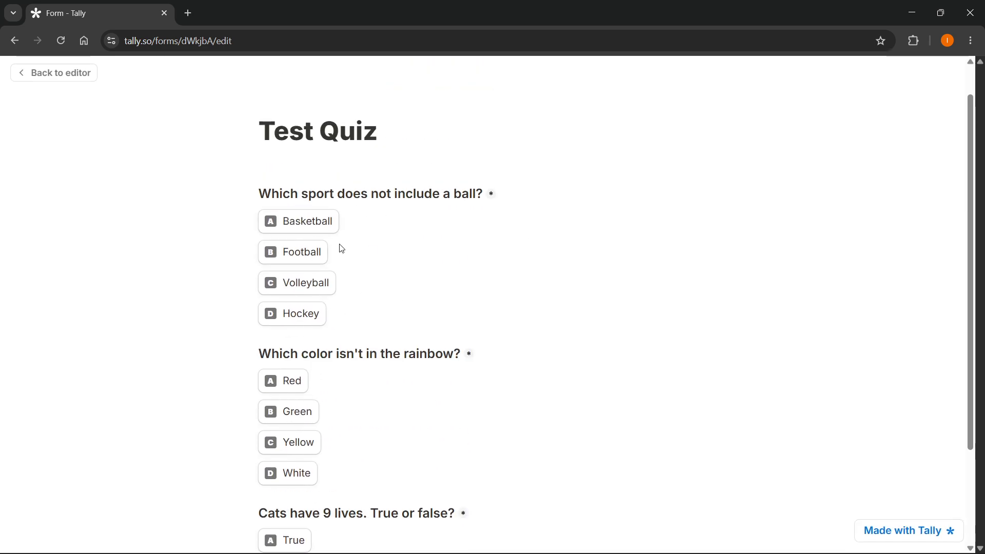
scroll(323, 254, down, 1)
click(302, 250)
click(297, 409)
scroll(296, 430, down, 1)
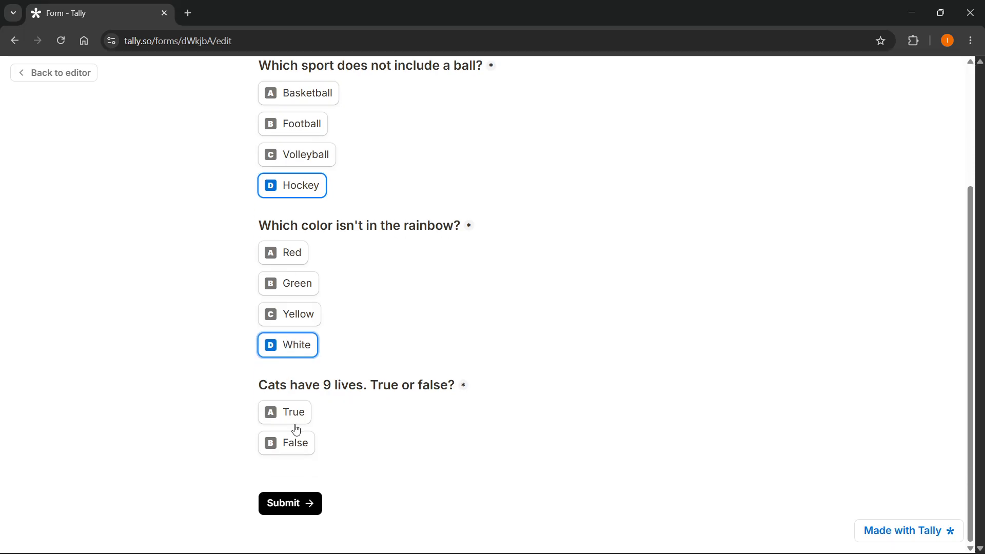
click(295, 443)
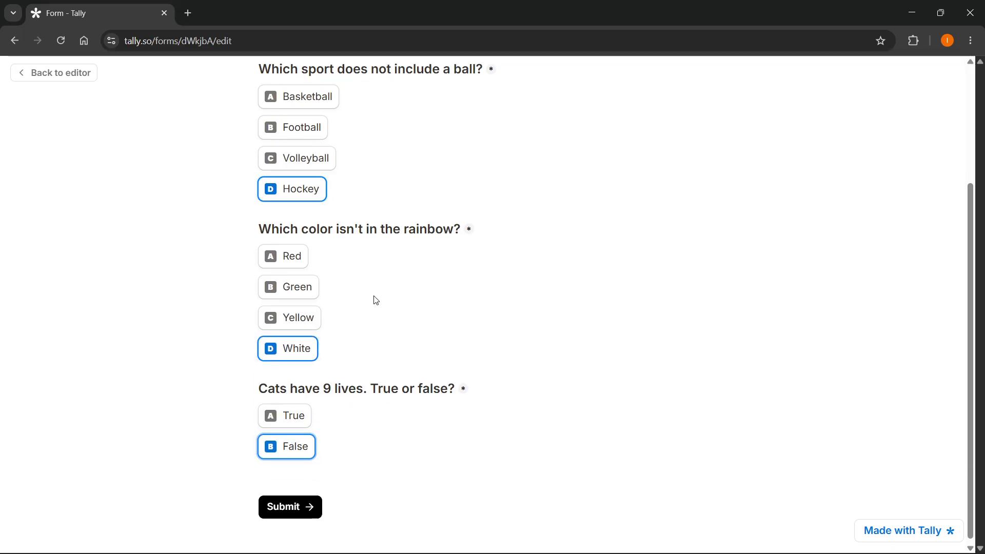
click(277, 505)
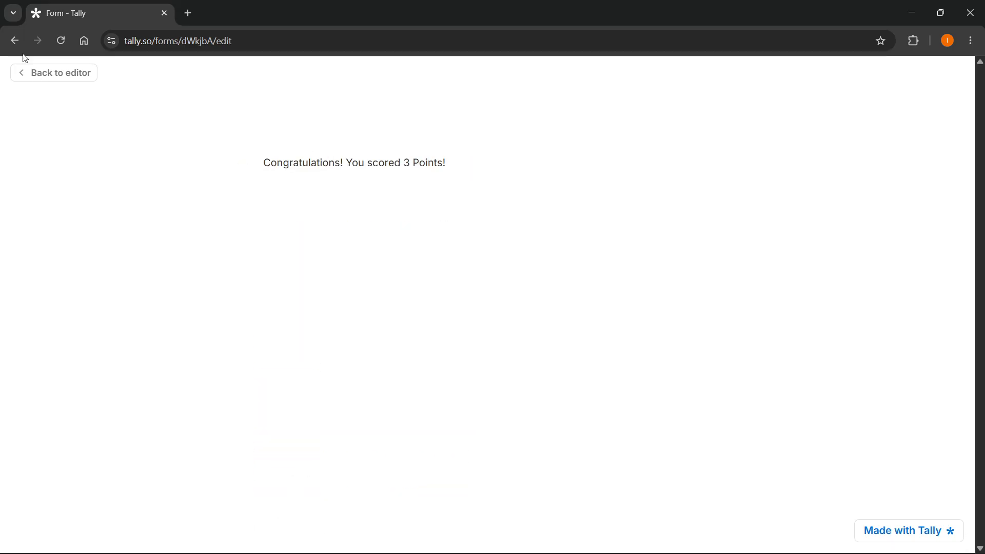
Step: Reopen Test Quiz from the dashboard, preview it again and submit the answers Basketball, Green and False
click(15, 41)
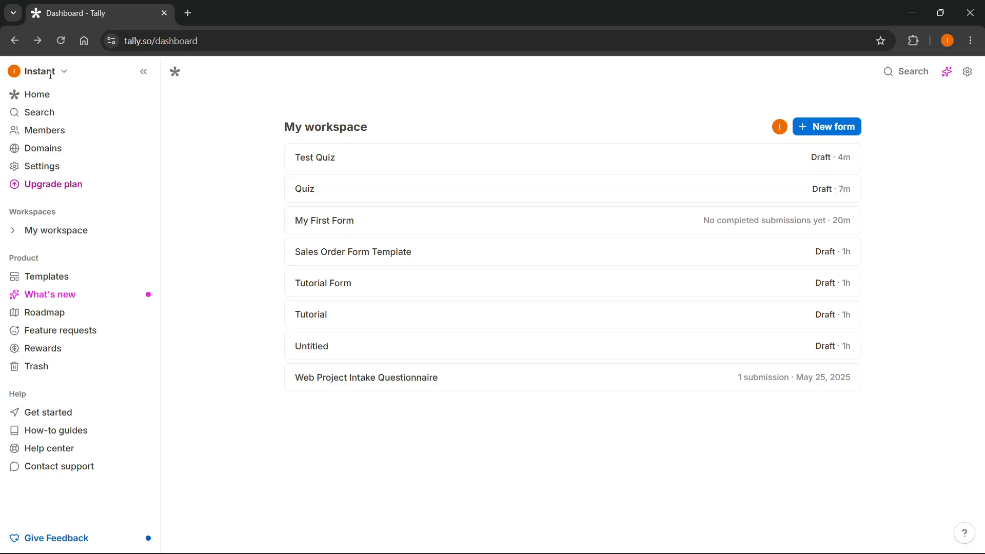
click(515, 163)
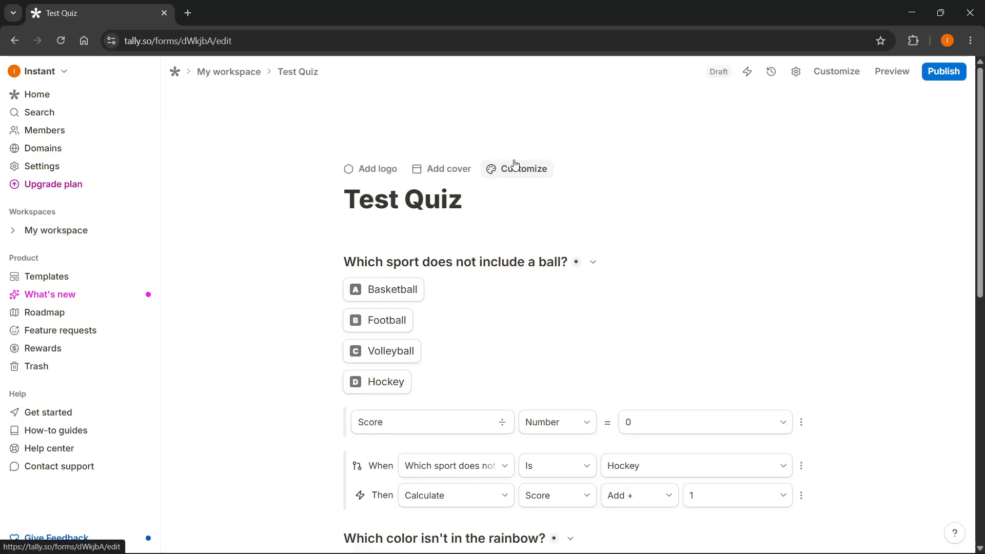
click(891, 71)
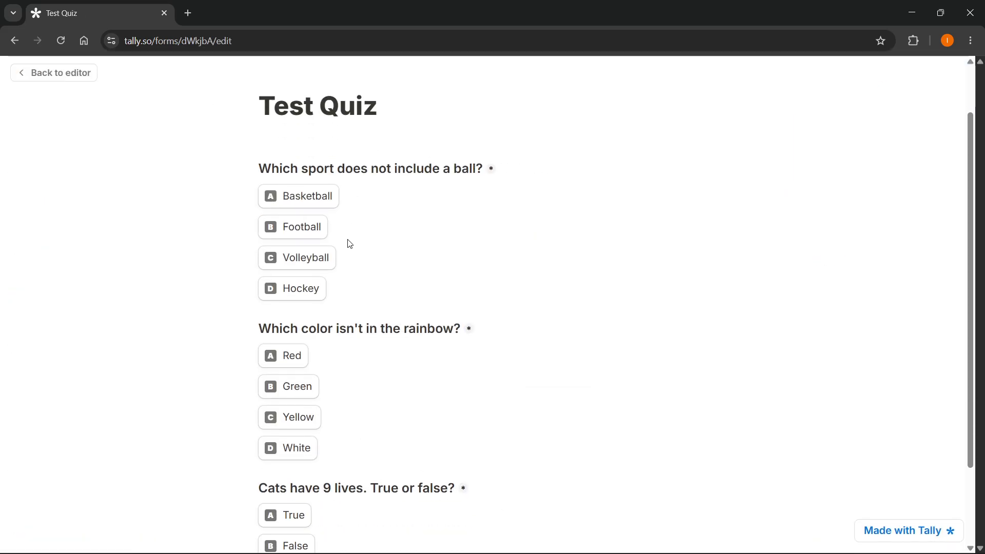
click(303, 198)
click(301, 386)
scroll(301, 375, down, 2)
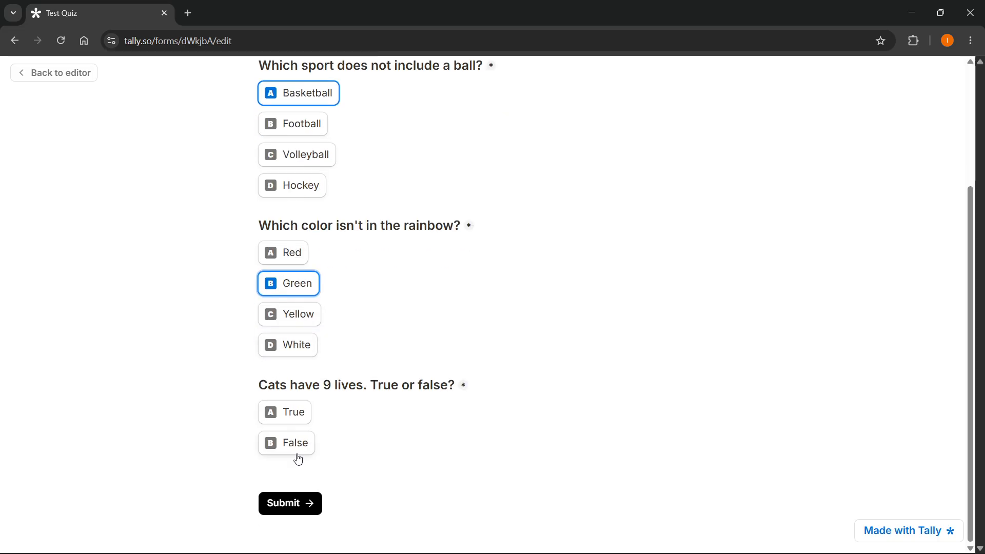
click(299, 450)
click(298, 503)
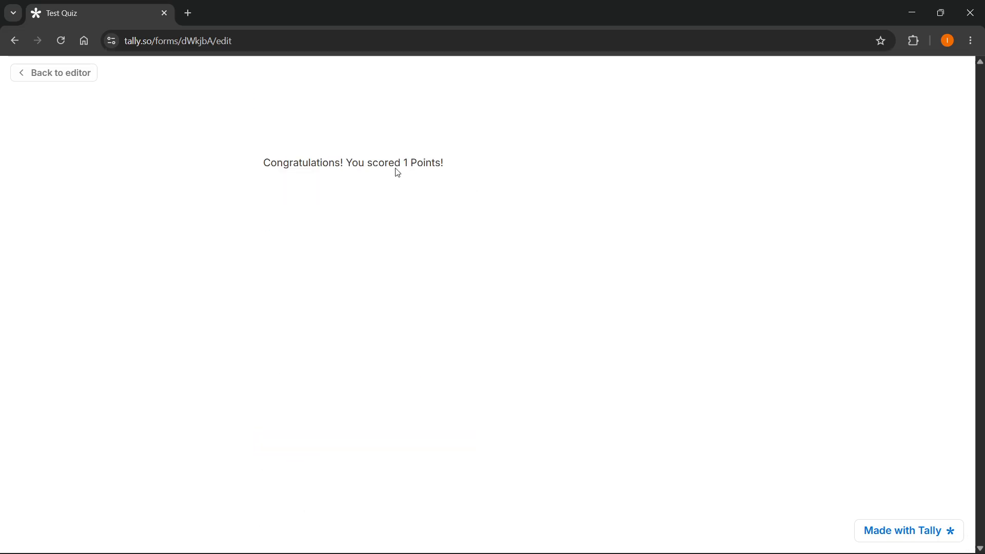
Step: Examine the score in the thank-you message, and return to the editor to view the 'Thank you' page
drag(397, 169, 462, 162)
click(466, 164)
click(55, 73)
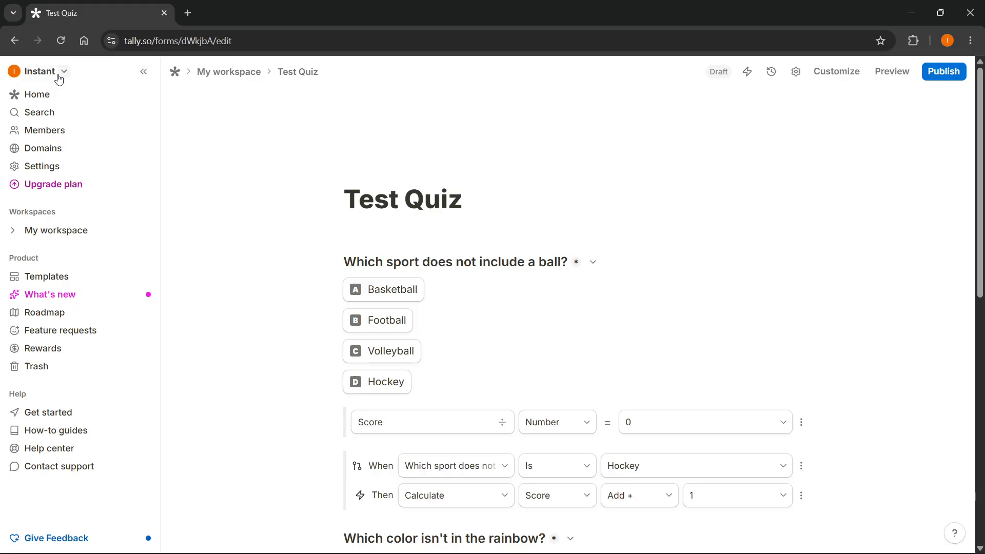
scroll(523, 317, down, 10)
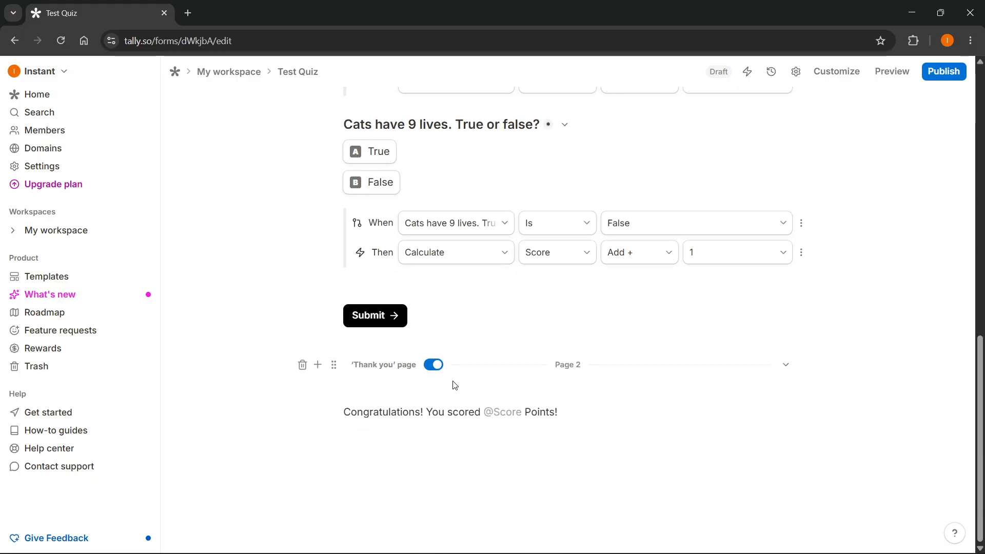